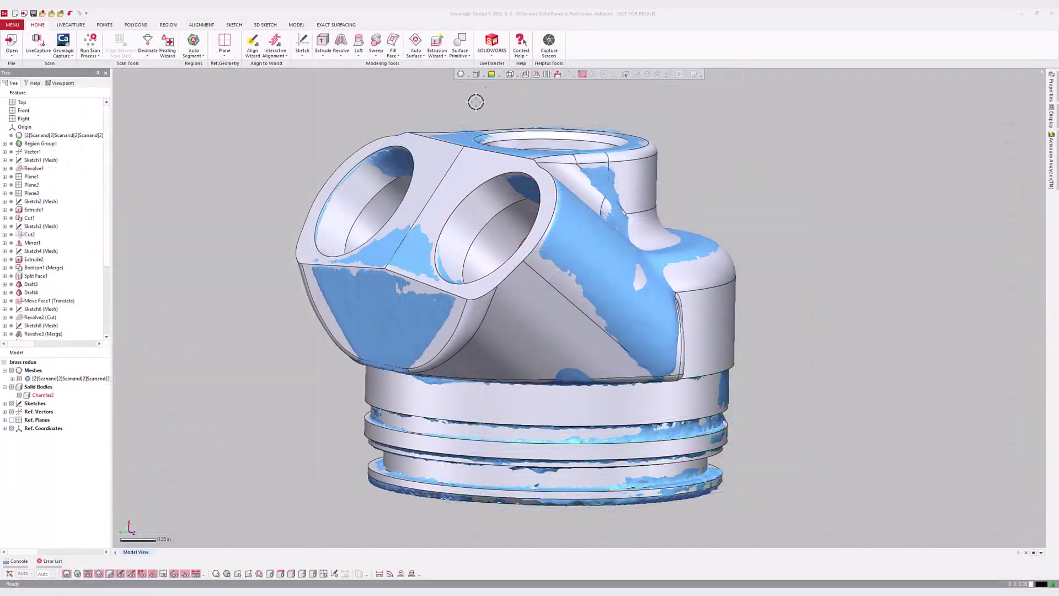
- Dock the Accuracy Analyzer and show the body's scan deviation as vector arrows
click(500, 74)
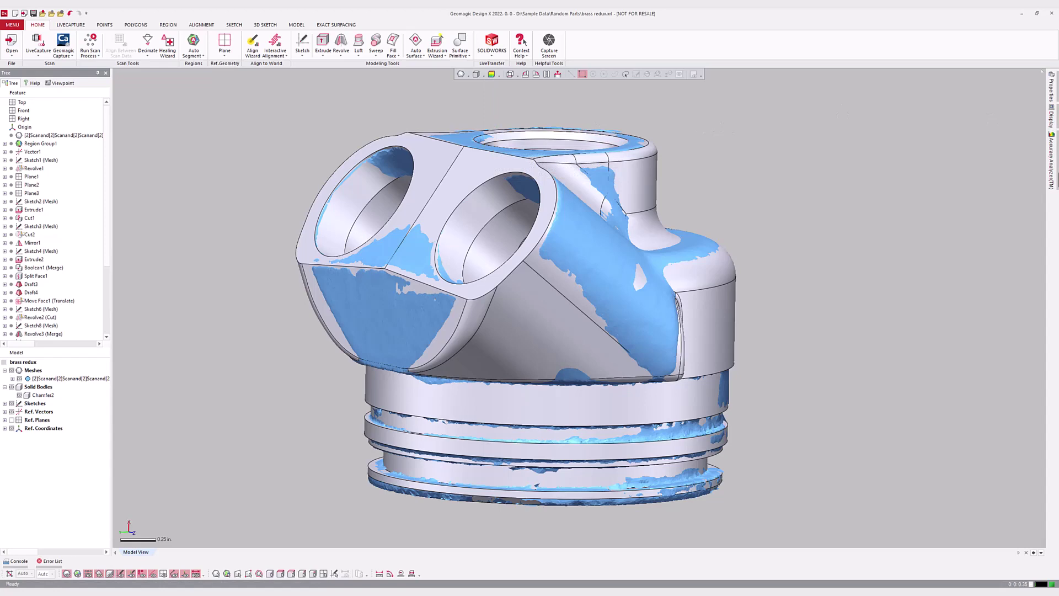
click(1053, 178)
click(1034, 73)
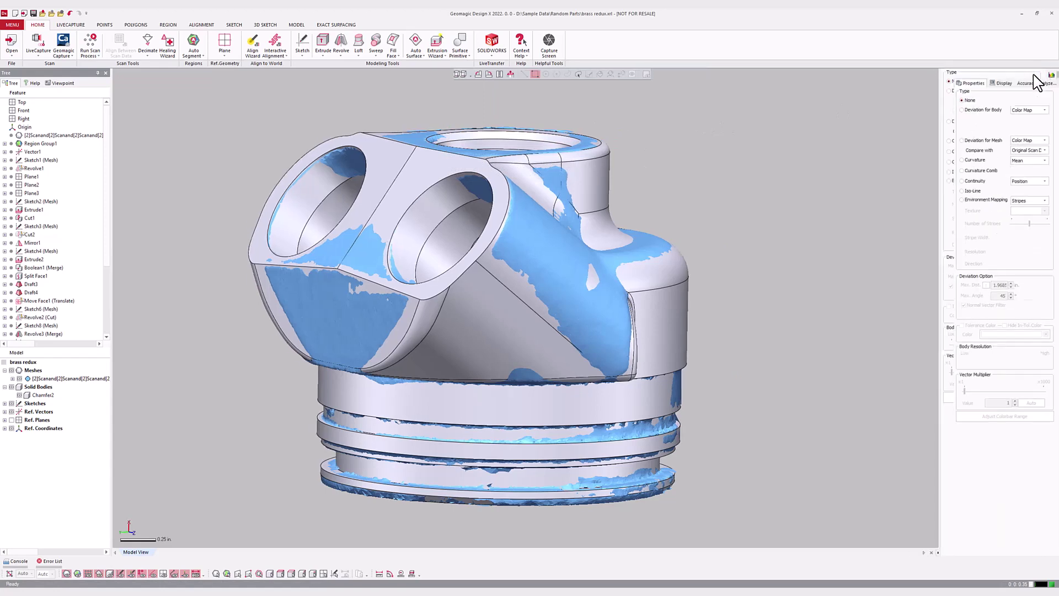
click(975, 110)
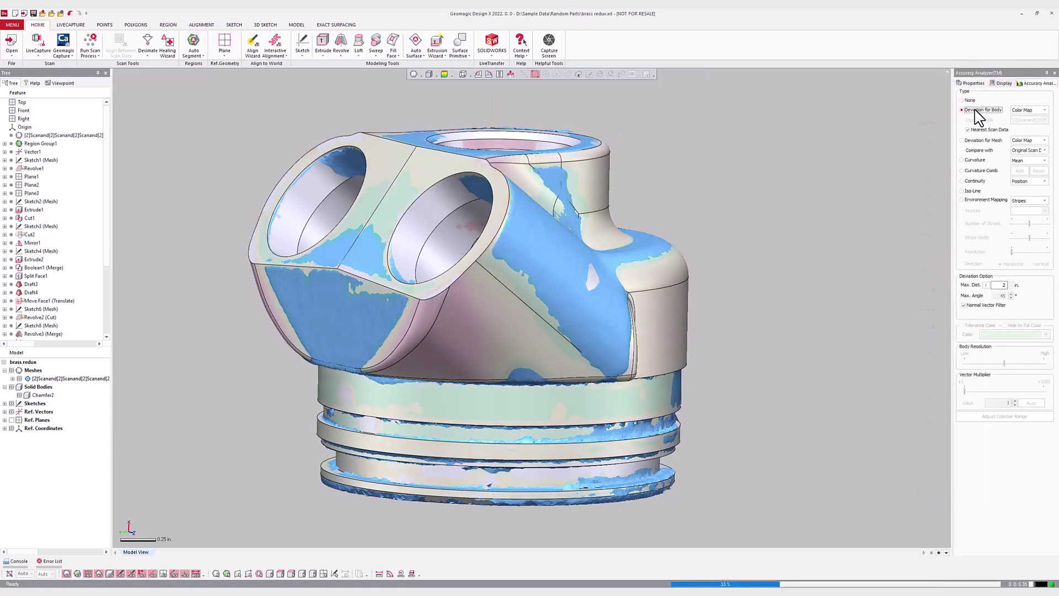
click(1025, 113)
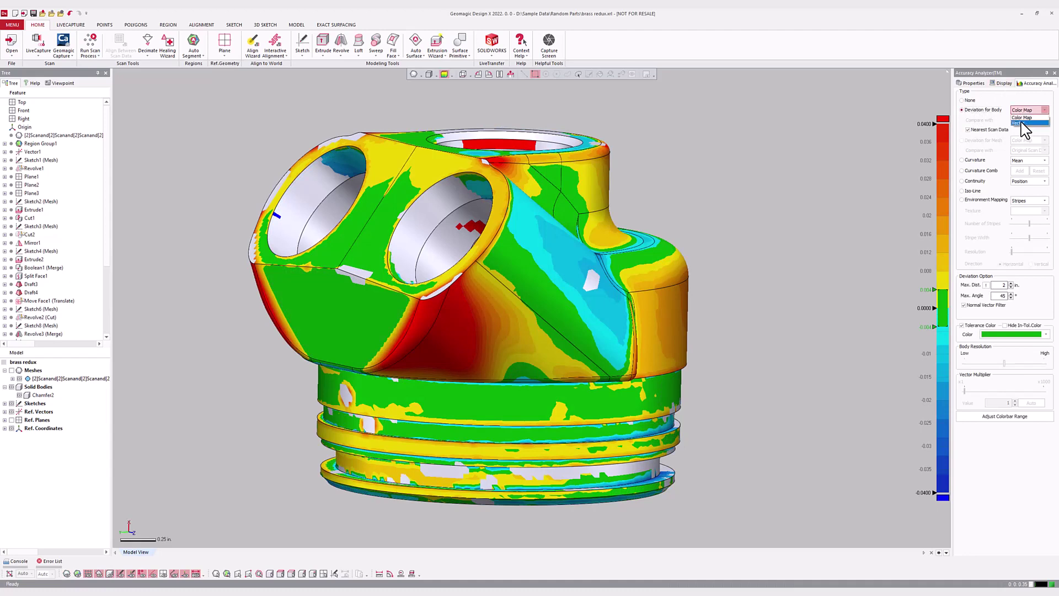
click(1022, 123)
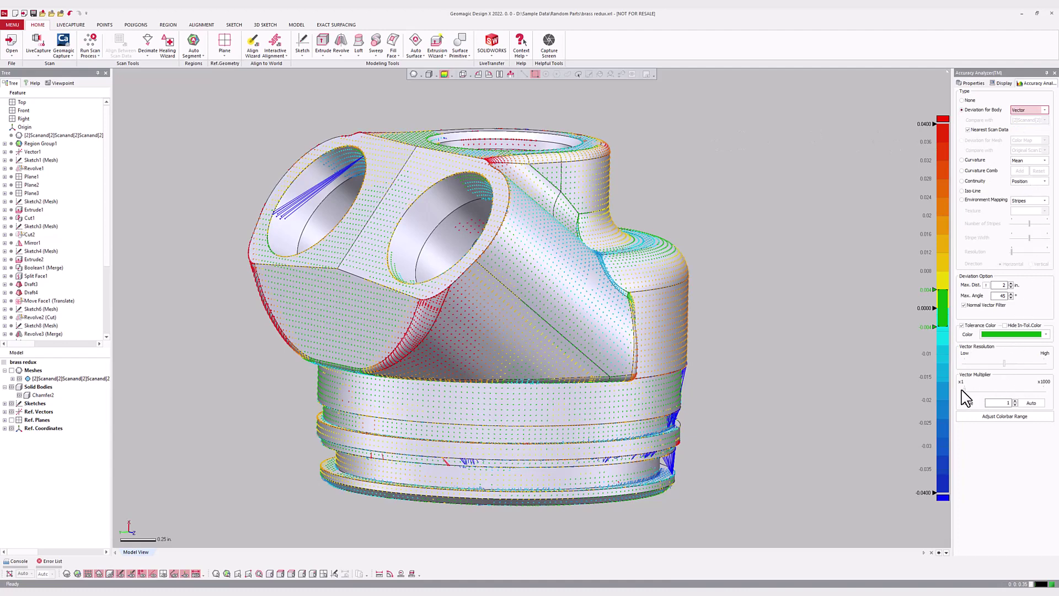
- Adjust the vector multiplier and lower vector resolution so fewer deviation vectors show
drag(964, 391, 967, 389)
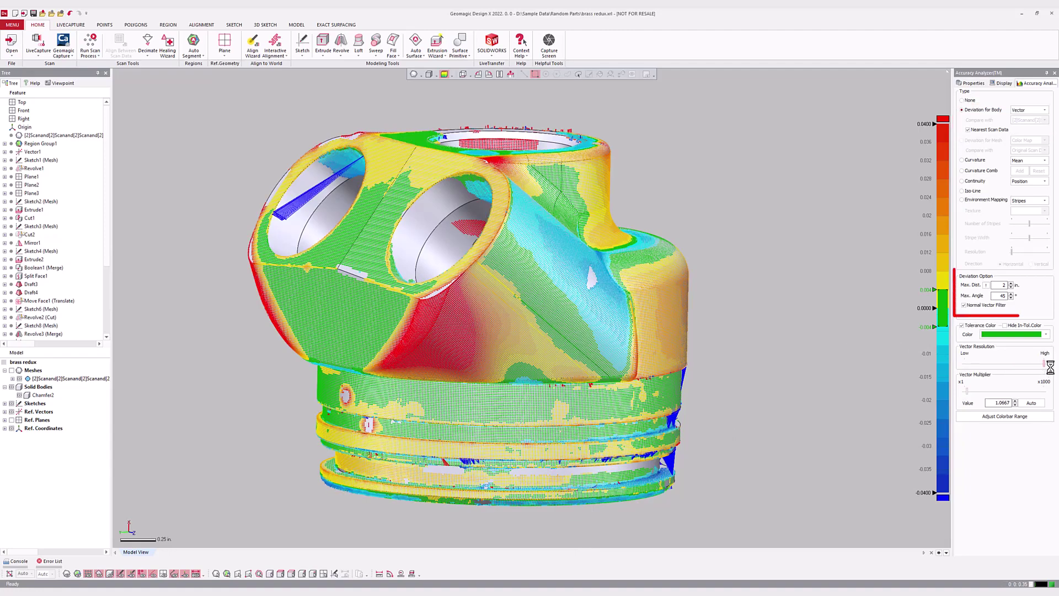
scroll(538, 306, up, 2)
scroll(538, 306, up, 3)
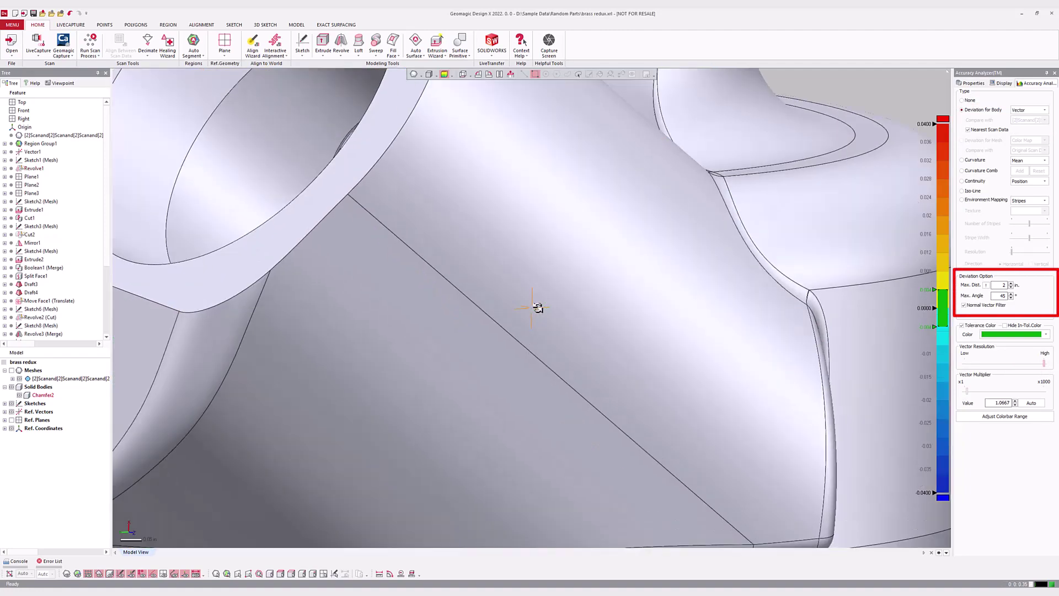
scroll(539, 308, up, 3)
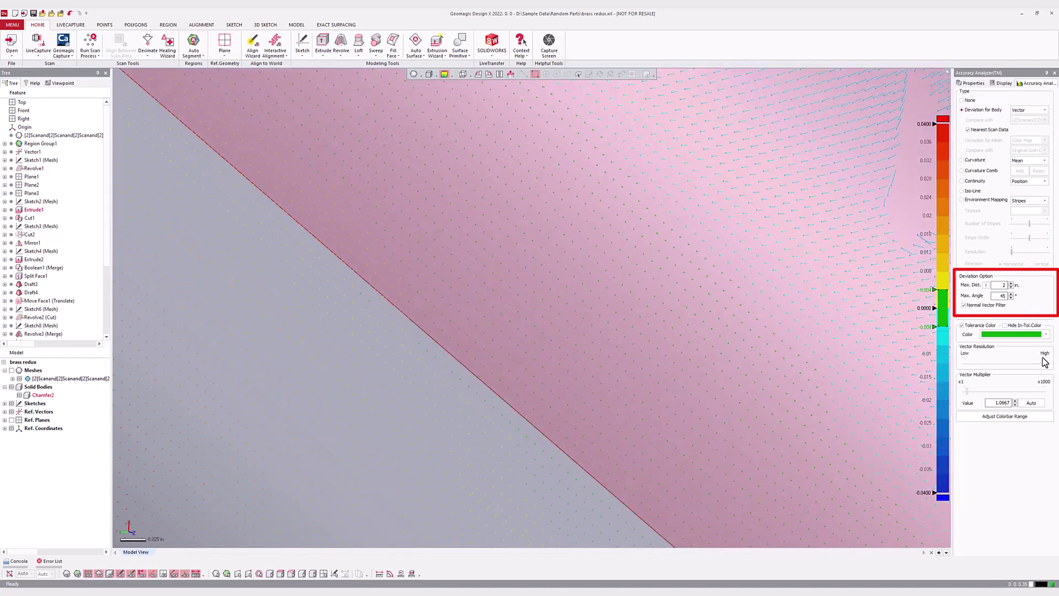
drag(1046, 362, 1008, 363)
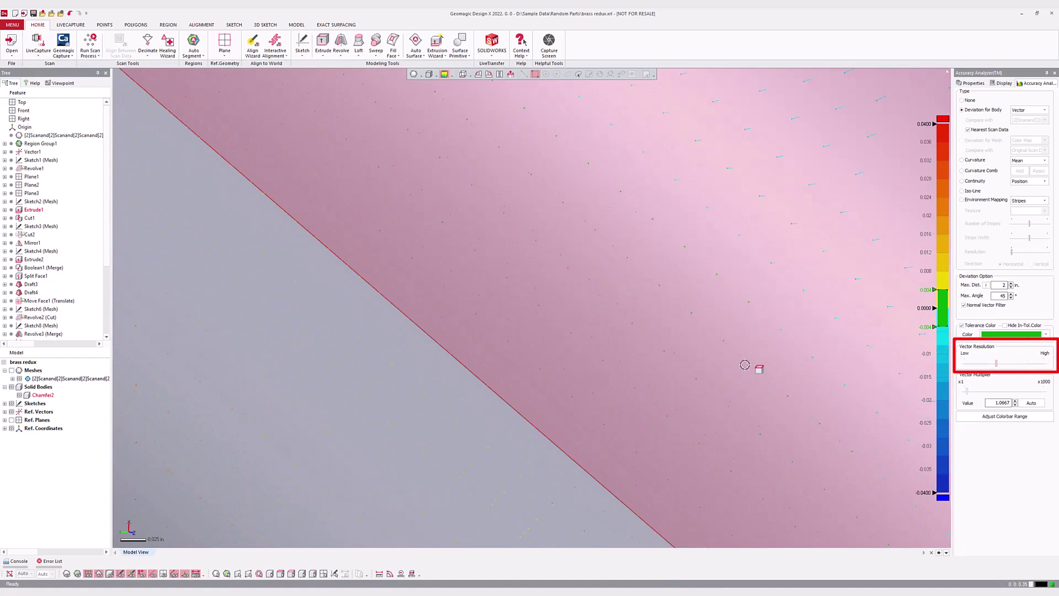
scroll(751, 365, down, 2)
scroll(756, 365, down, 2)
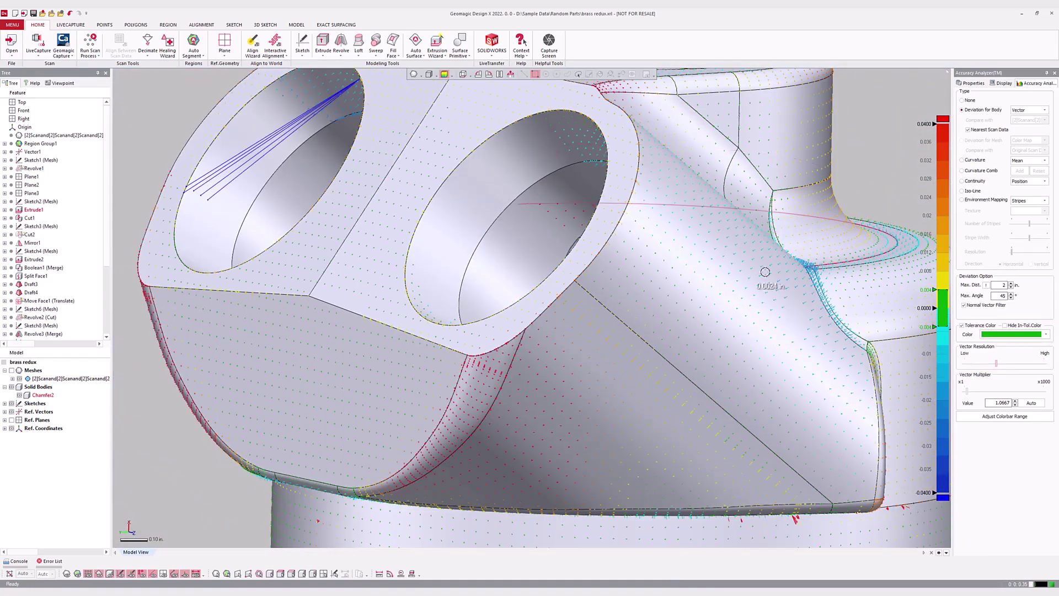
scroll(806, 364, down, 3)
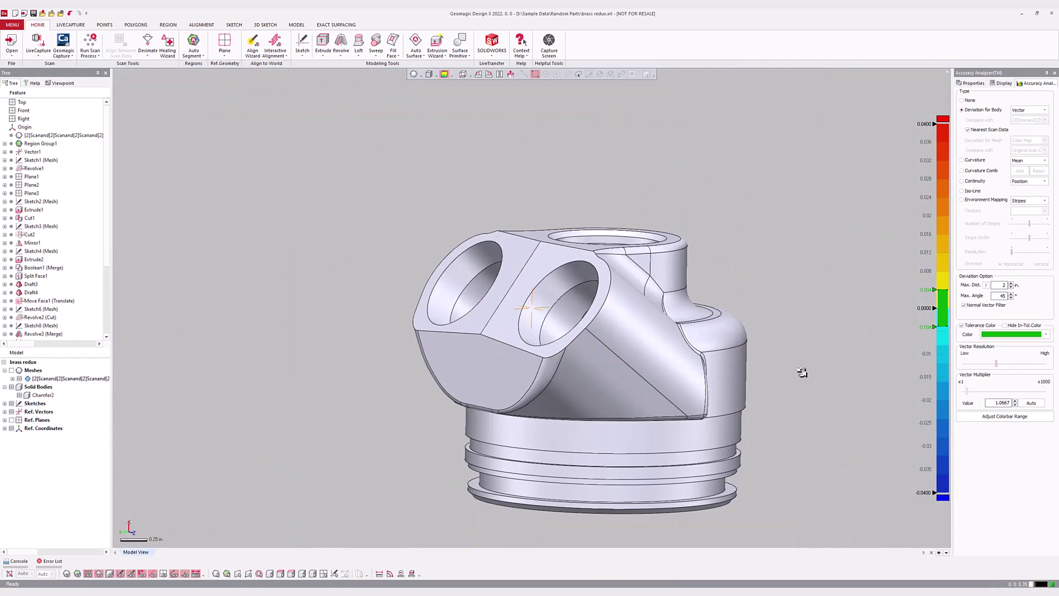
- Set the colour bar top limit to 0.25 and apply the Go/NoGo colour template
double_click(927, 124)
text(0.25)
key(Return)
click(939, 111)
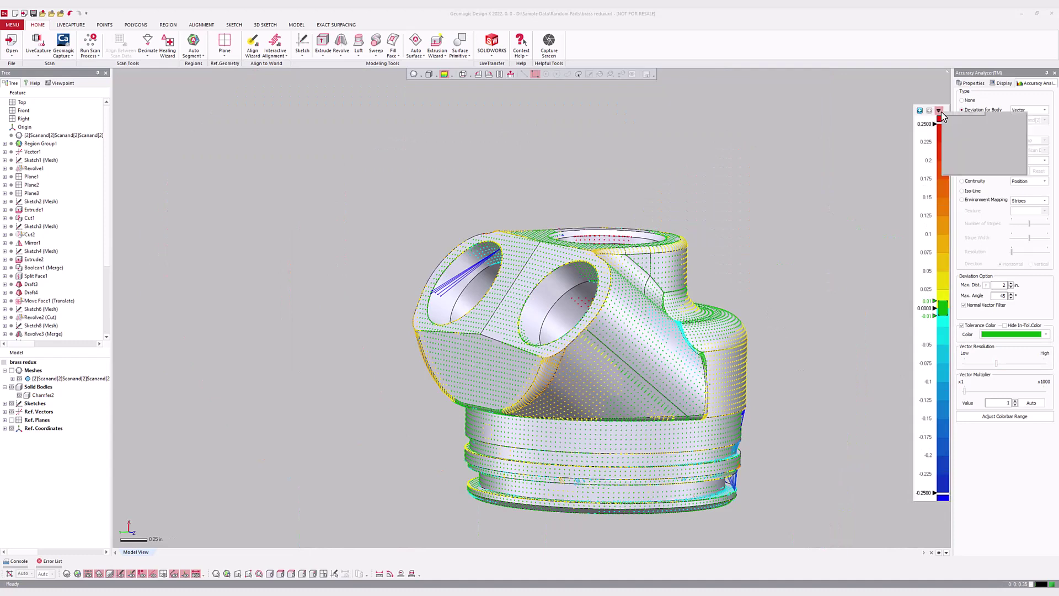
click(966, 169)
click(614, 298)
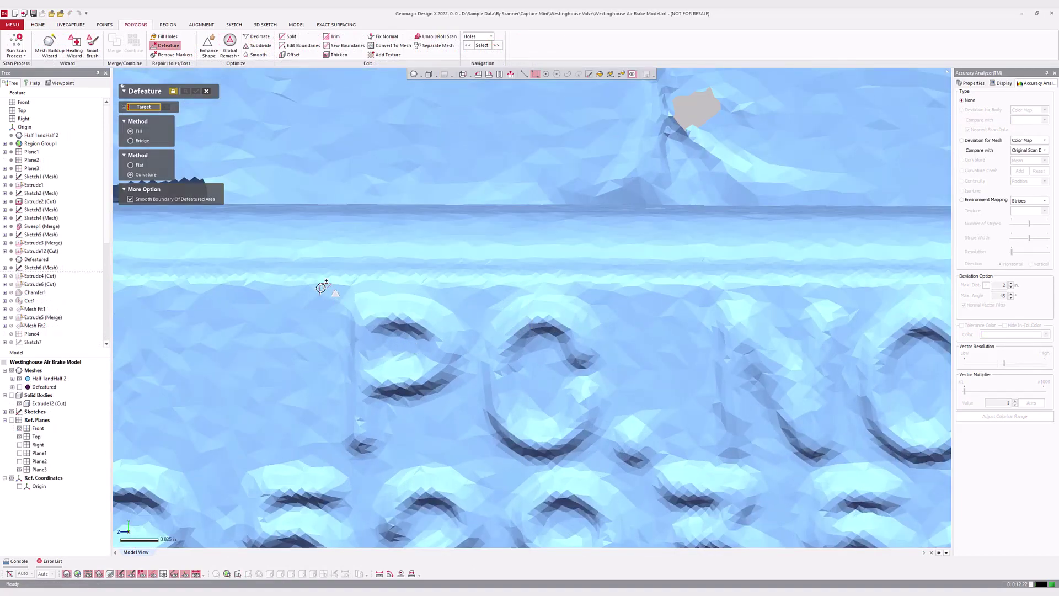
- Defeature the selected embossed lettering region from the valve mesh
drag(321, 287, 652, 460)
click(196, 91)
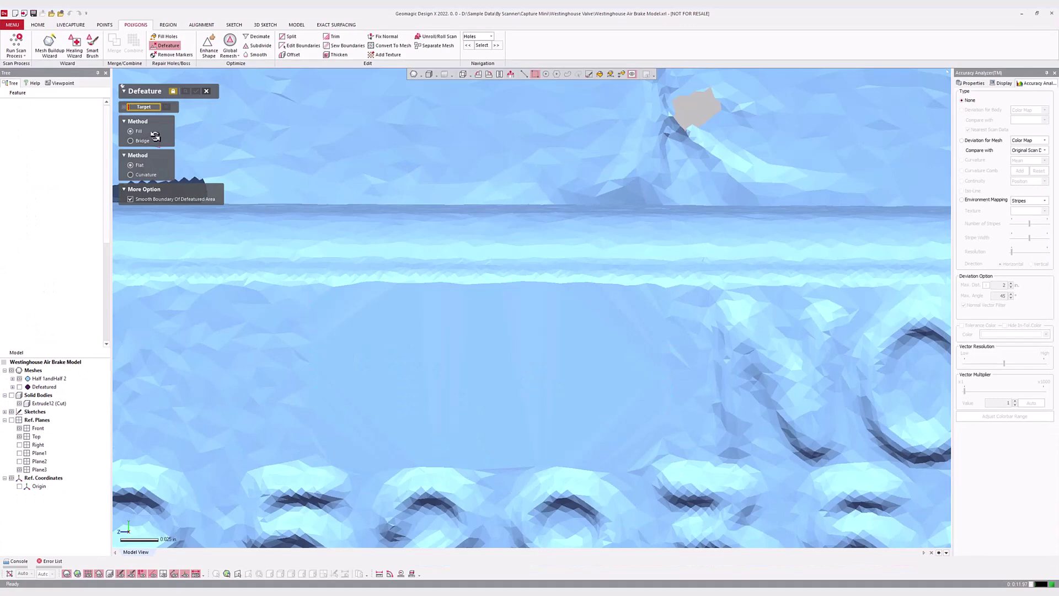
click(206, 92)
- Smooth away the remaining characters after 52935 with the Smart Brush
click(92, 44)
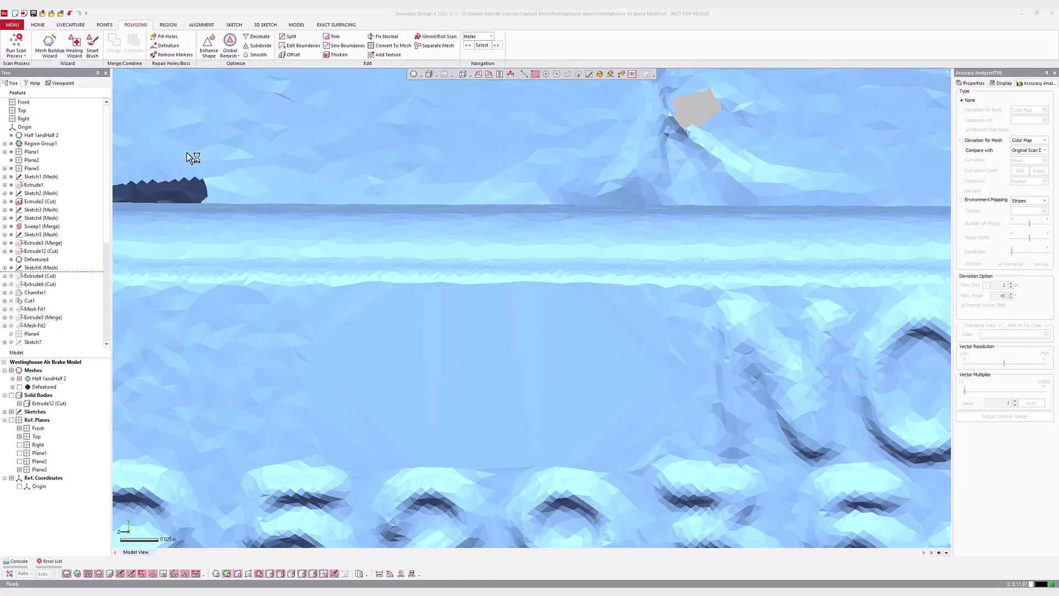
middle_drag(695, 389, 340, 364)
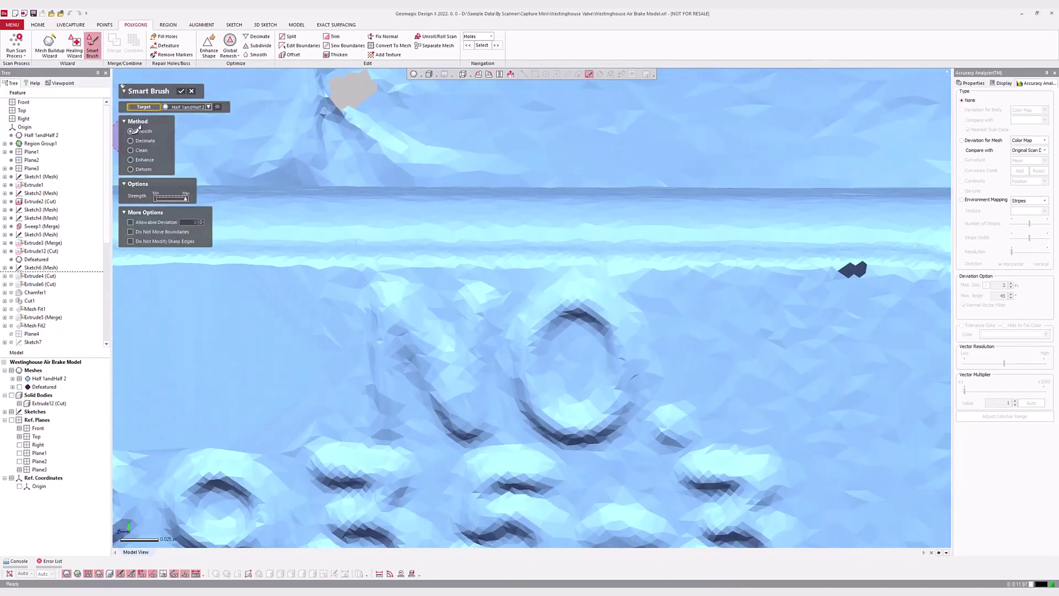
scroll(386, 320, down, 2)
scroll(366, 319, down, 2)
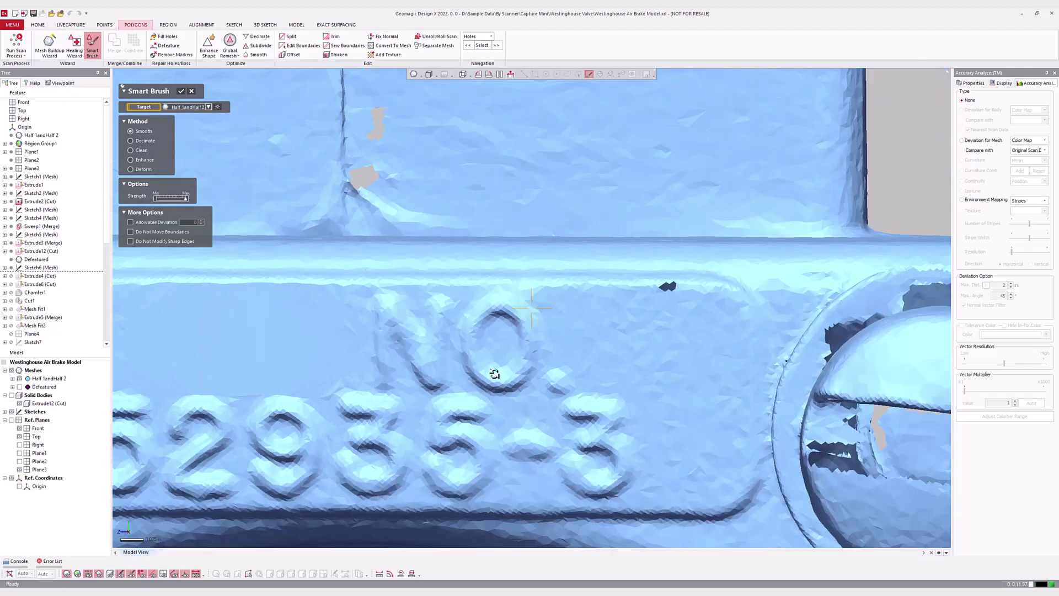
drag(530, 431, 603, 467)
click(181, 91)
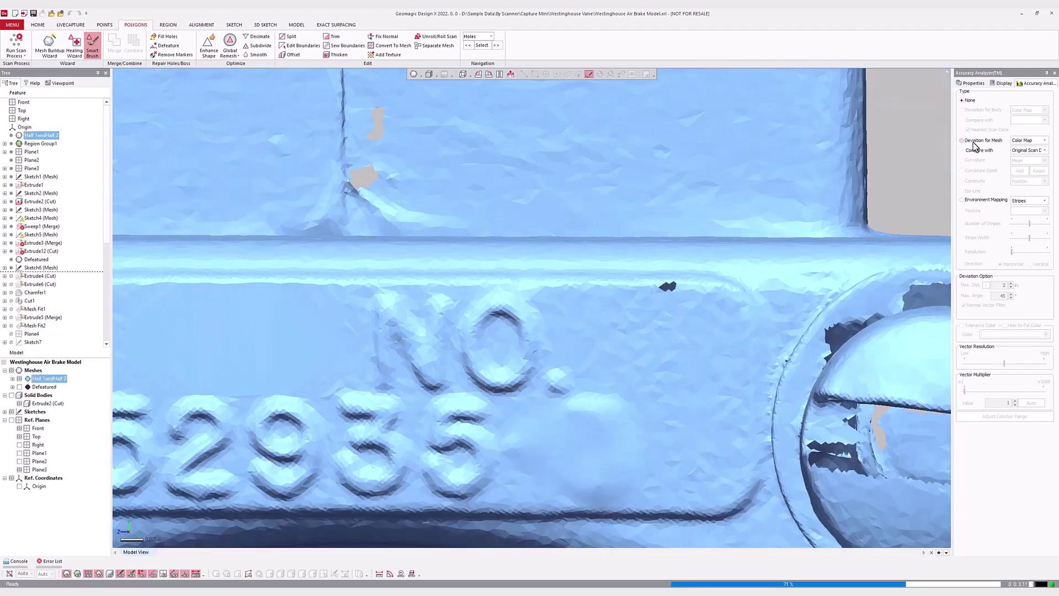
- Show the smoothed mesh's deviation from the original scan
click(974, 142)
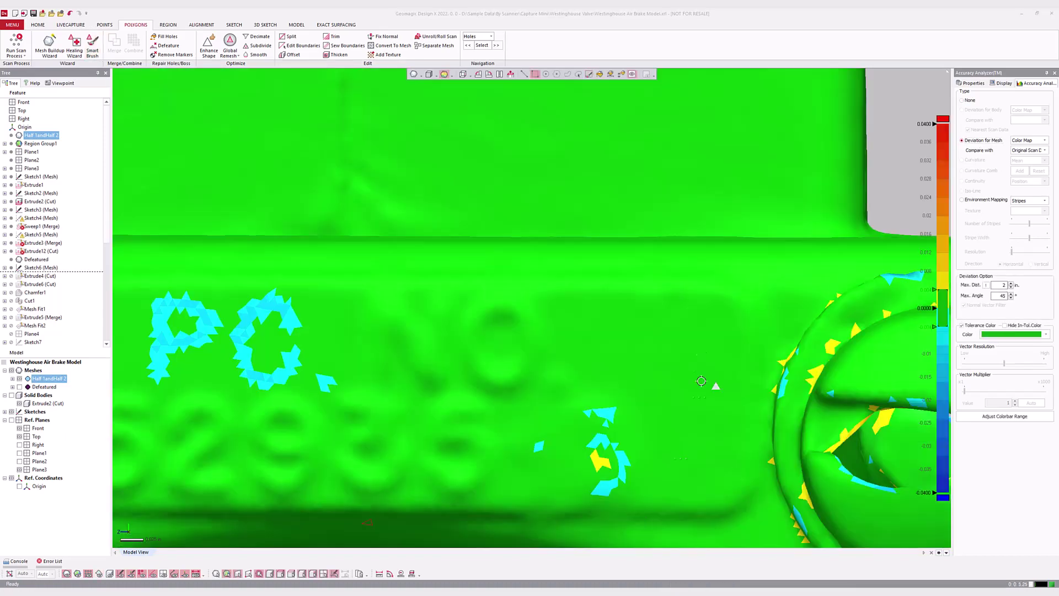
scroll(599, 319, down, 2)
scroll(600, 319, up, 3)
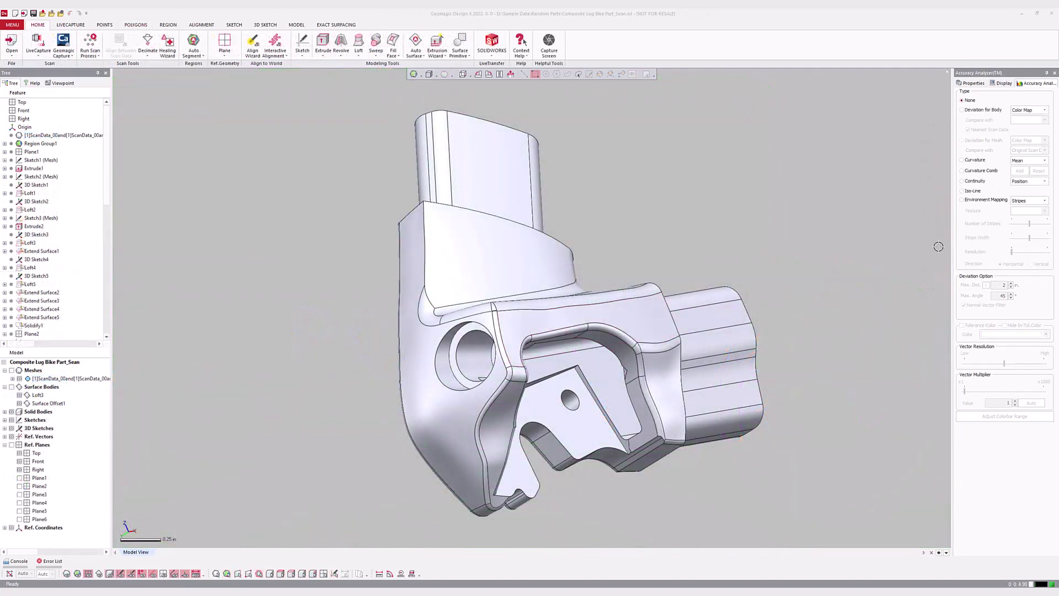
- Colour the lug by mean curvature, then switch to maximum curvature at higher resolution
click(969, 165)
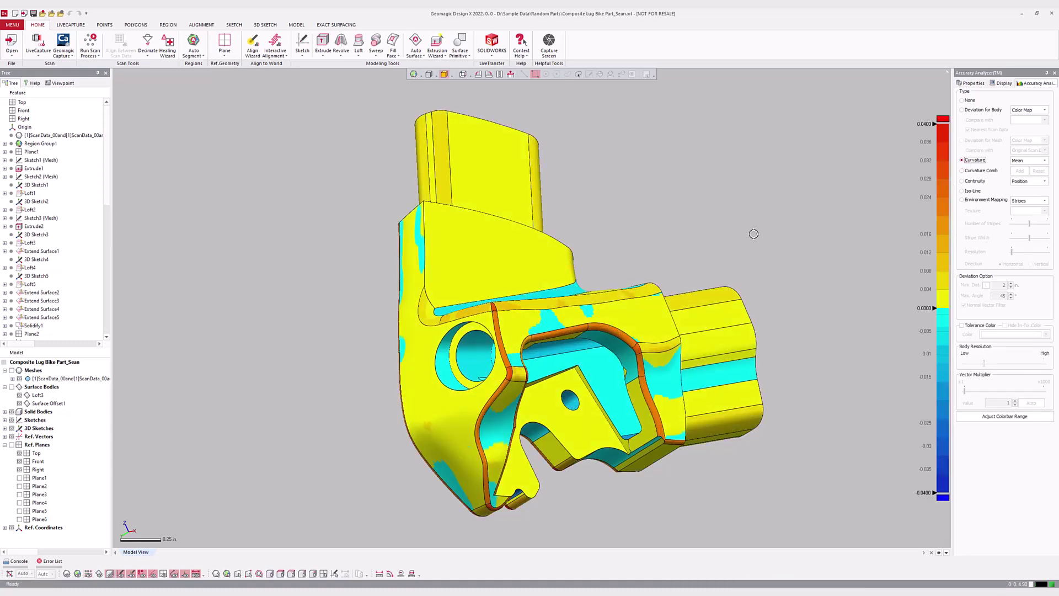
mouse_move(749, 286)
right_down()
mouse_move(685, 350)
mouse_move(574, 296)
mouse_move(414, 300)
mouse_move(272, 348)
mouse_move(279, 360)
mouse_move(473, 349)
mouse_move(704, 406)
mouse_move(714, 419)
right_up()
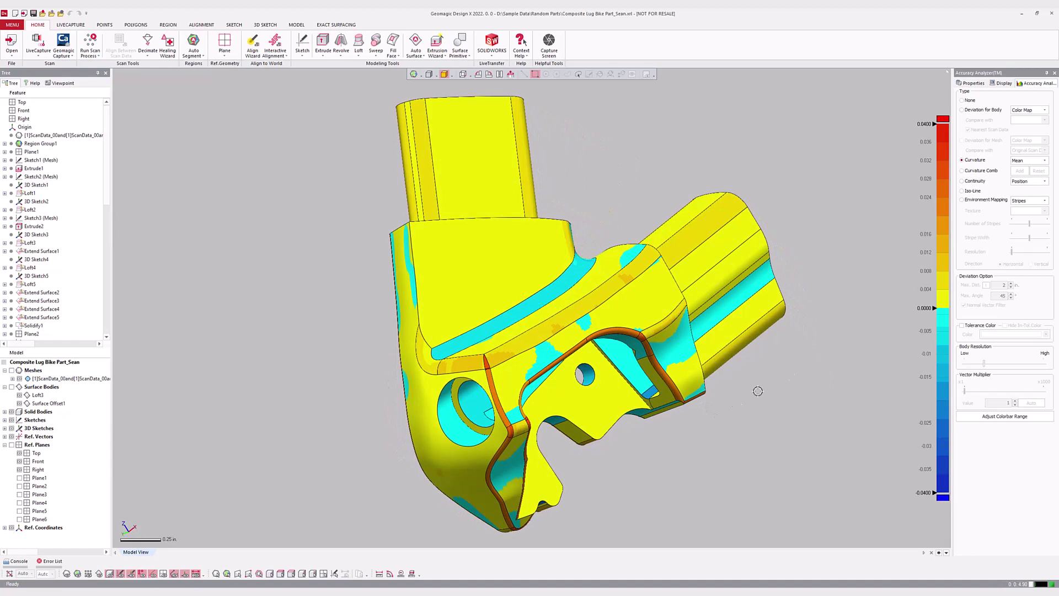
click(1045, 160)
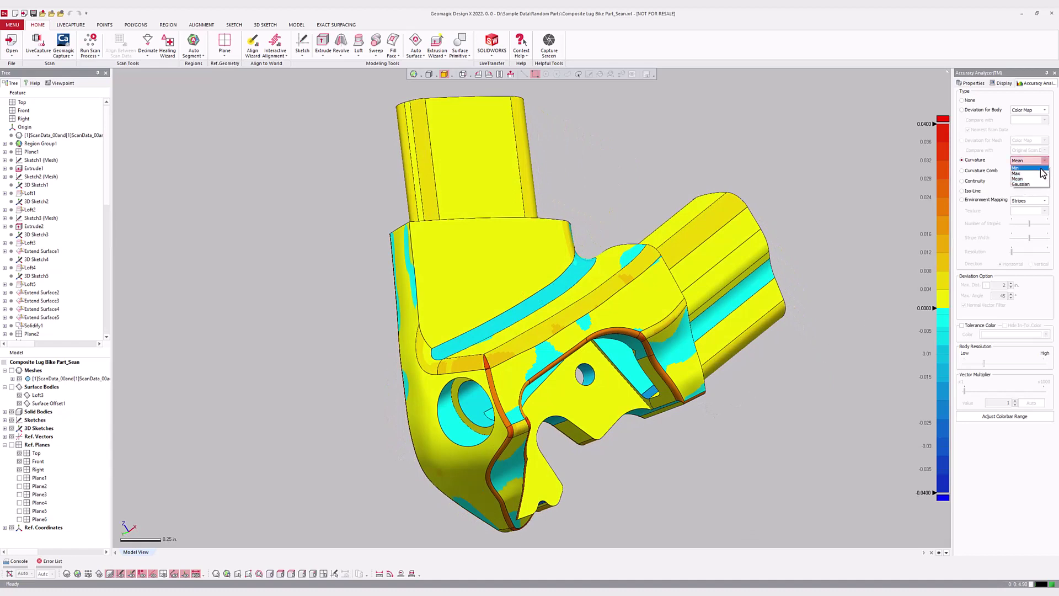
click(1037, 176)
drag(984, 363, 1044, 363)
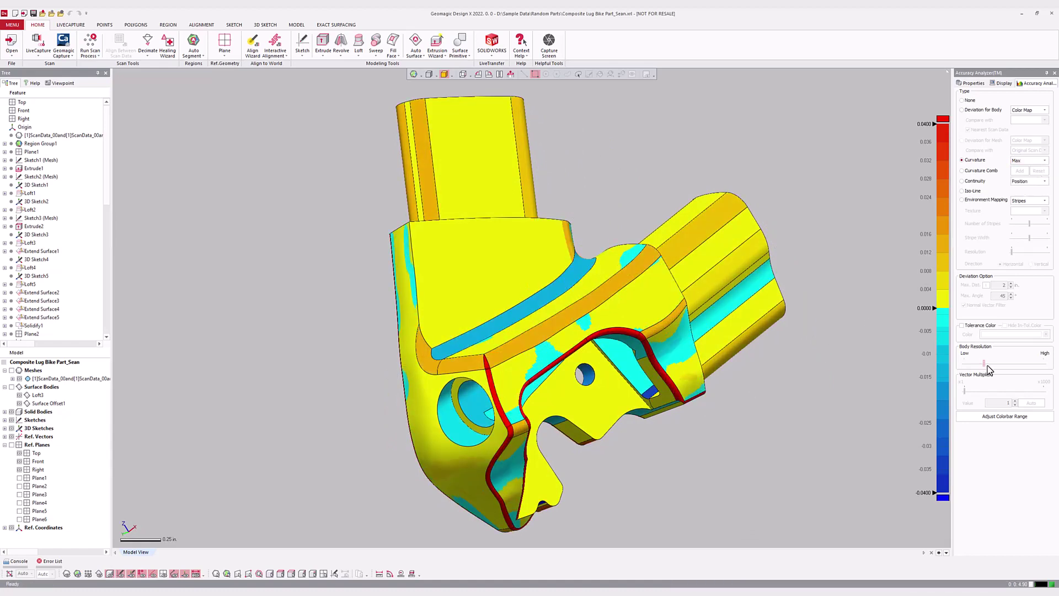
- Switch the map to Gaussian curvature, then select curvature comb analysis
click(1028, 163)
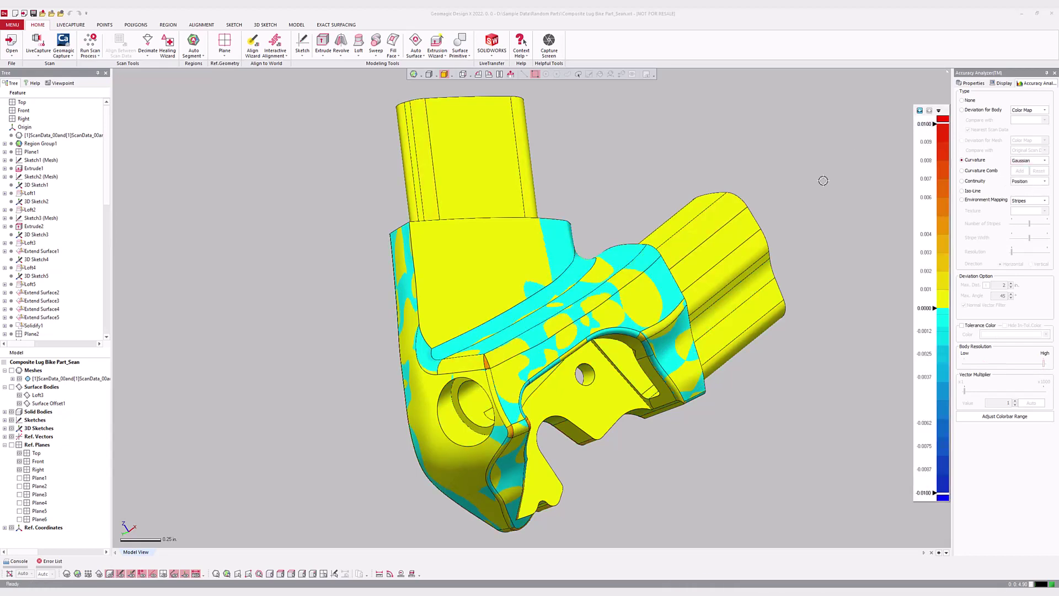
right_drag(857, 185, 850, 228)
click(962, 170)
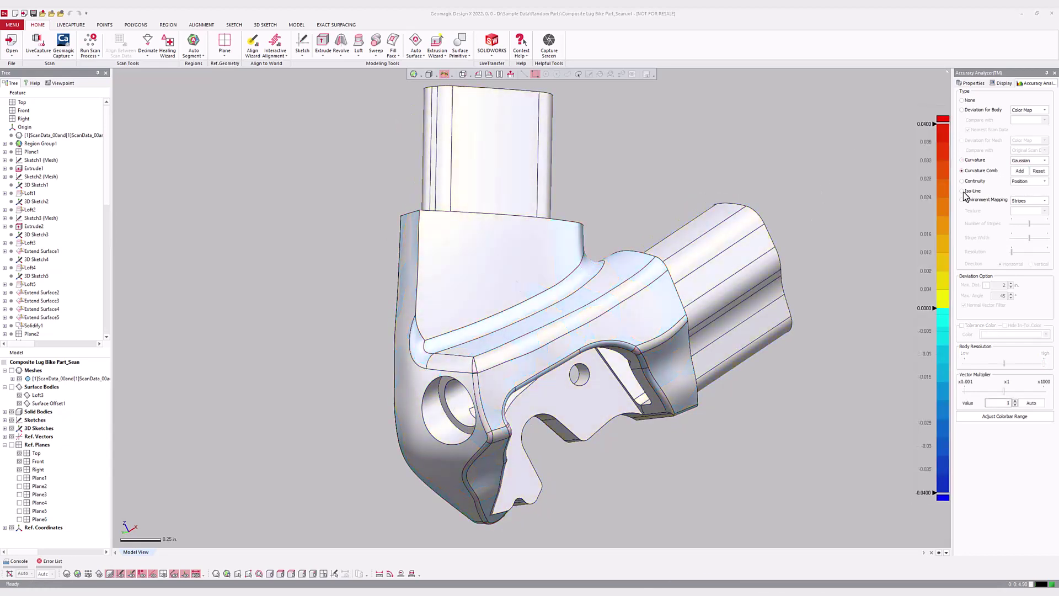
- Place curvature combs on the lug's tube, block, lower block, right and bottom faces
click(1020, 171)
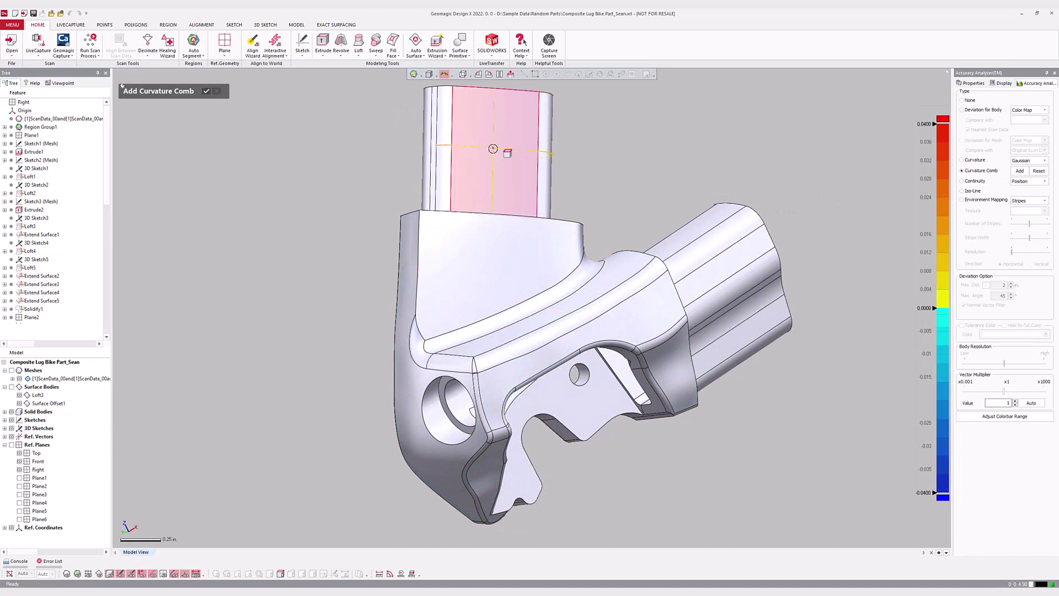
click(456, 184)
click(470, 275)
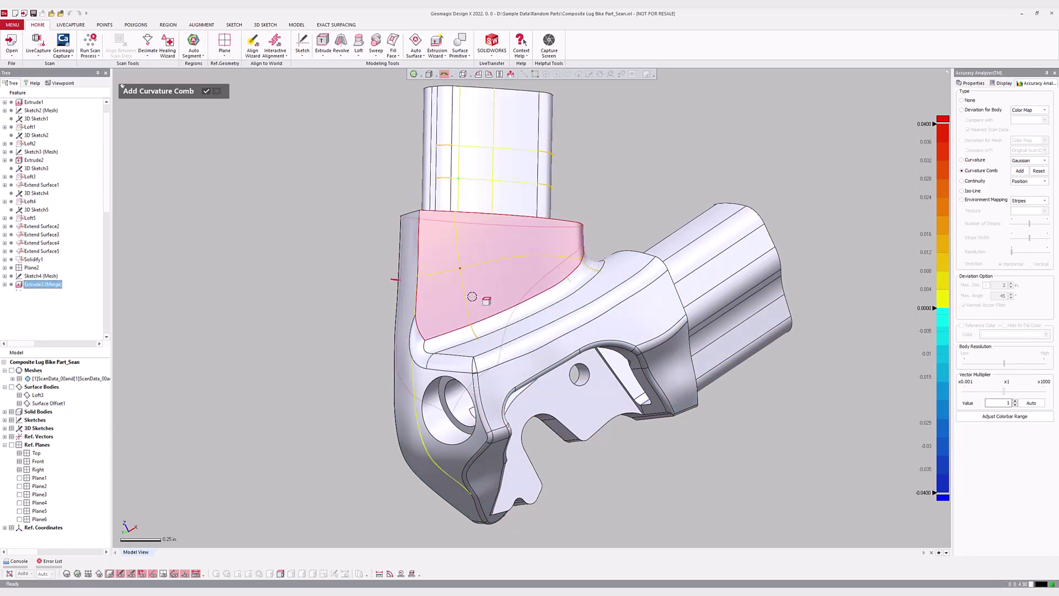
click(552, 356)
click(670, 381)
click(470, 458)
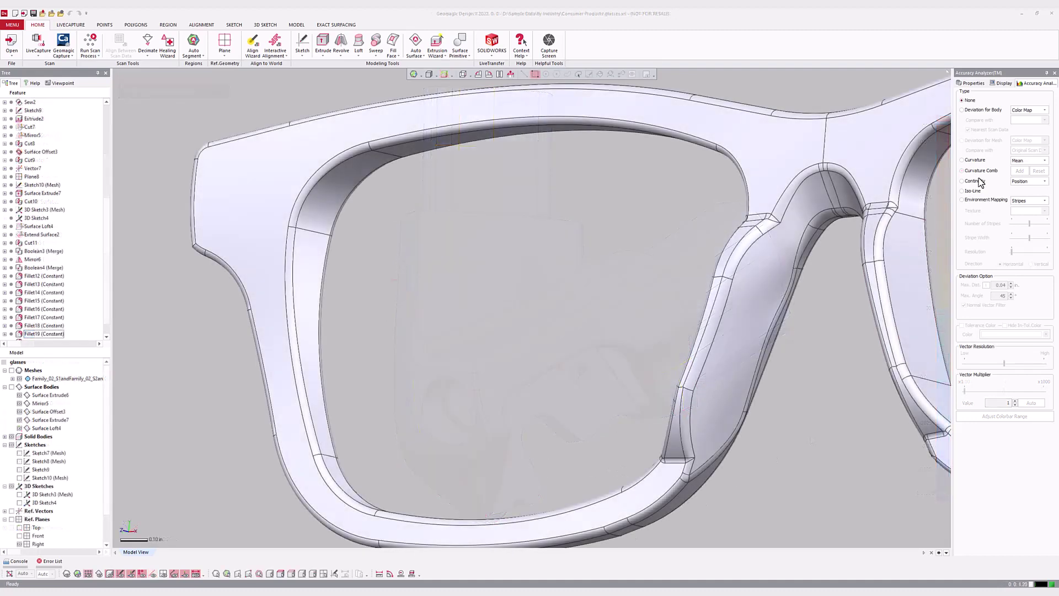
- Check frame edge continuity by tangency and curvature with shorter combs, then show iso-lines
click(975, 181)
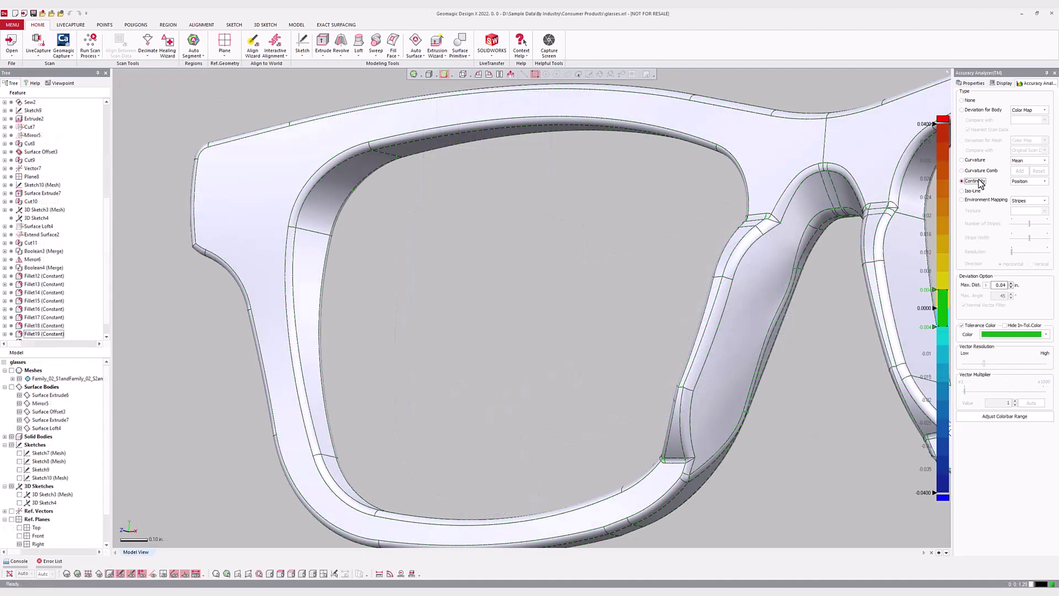
click(1025, 182)
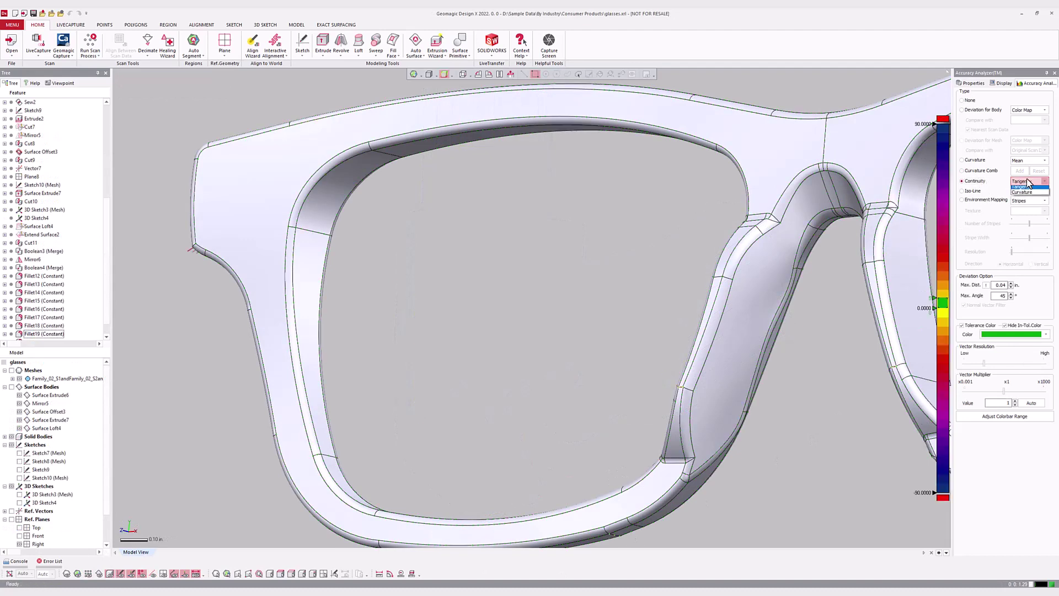
click(1027, 191)
drag(1004, 391, 965, 392)
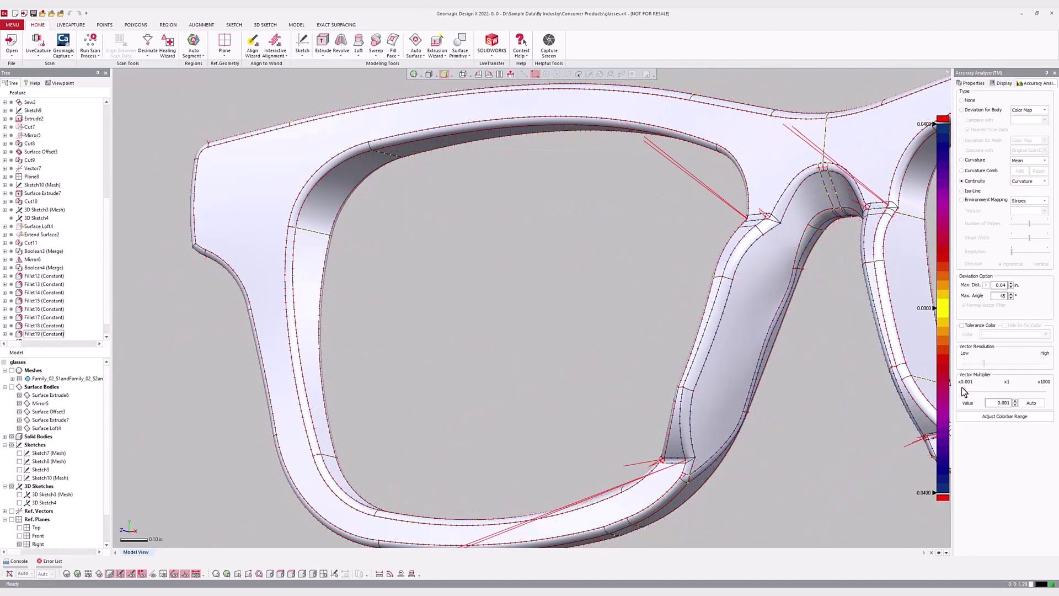
click(963, 191)
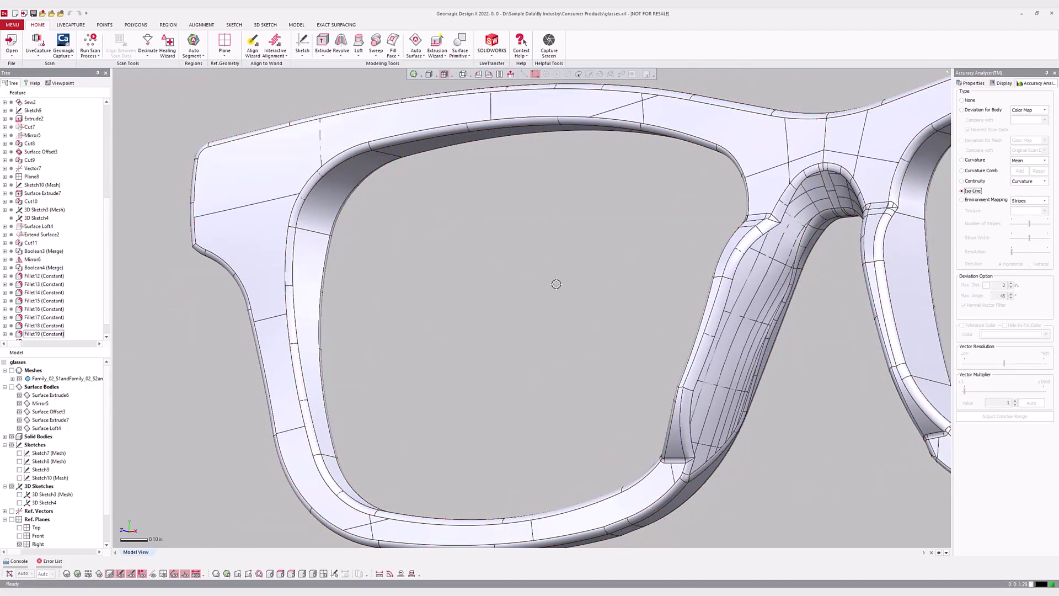
mouse_move(556, 284)
right_down()
mouse_move(870, 277)
mouse_move(369, 277)
mouse_move(257, 294)
mouse_move(293, 287)
right_up()
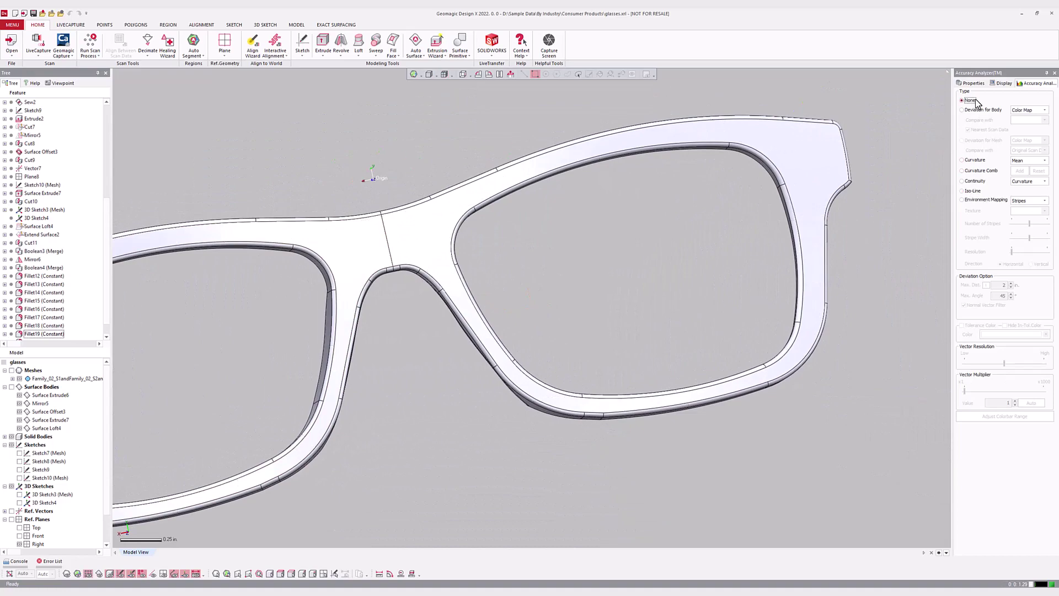
- Apply environment-mapped reflections, comparing styles and Uffizi Cross before finishing on Tunnel texture
click(987, 200)
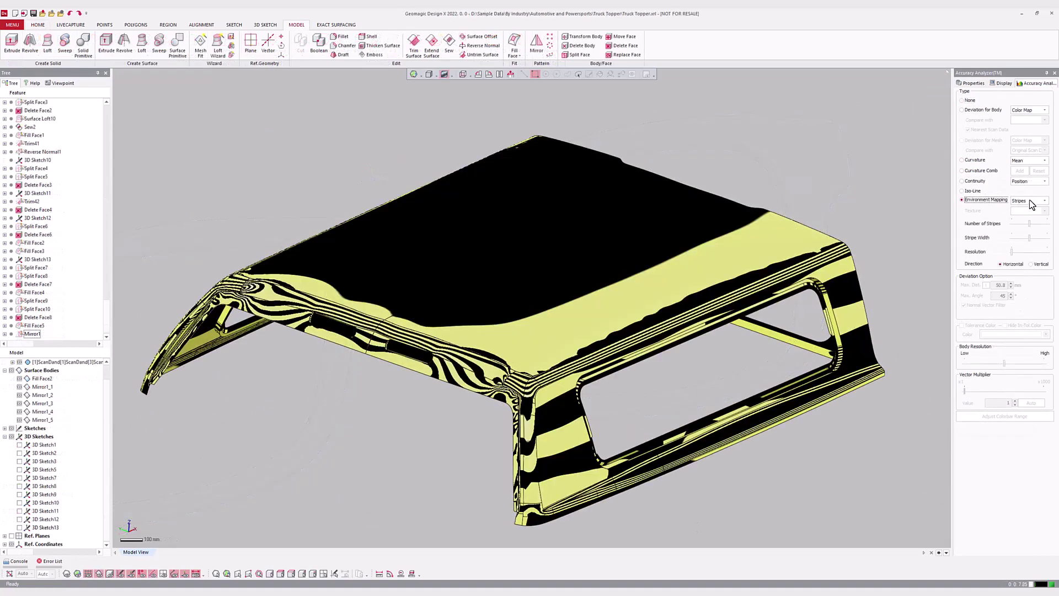
click(1031, 200)
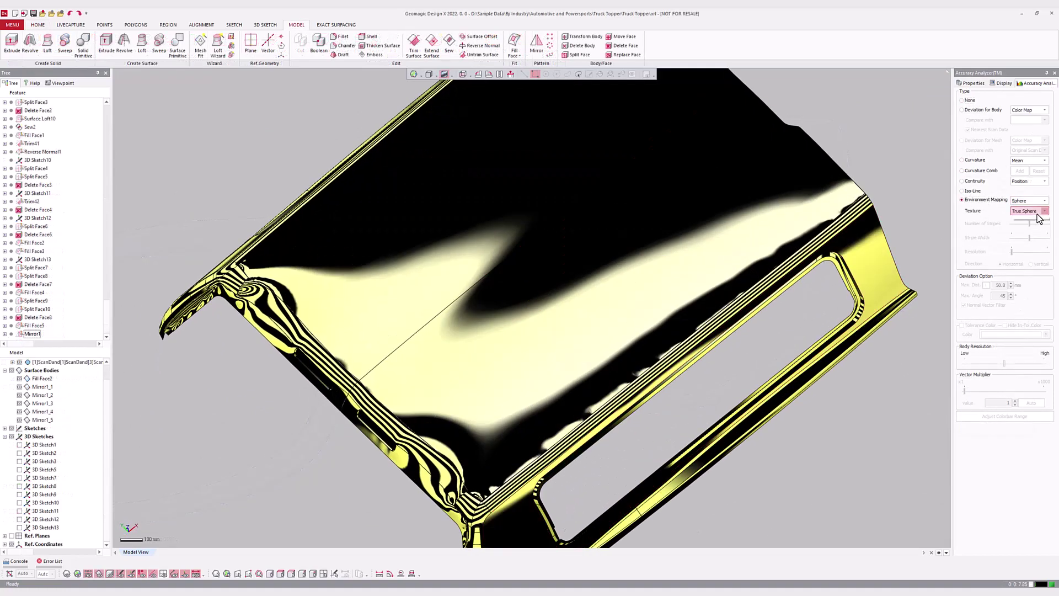
click(1029, 211)
mouse_move(723, 395)
right_down()
mouse_move(644, 334)
mouse_move(932, 300)
right_up()
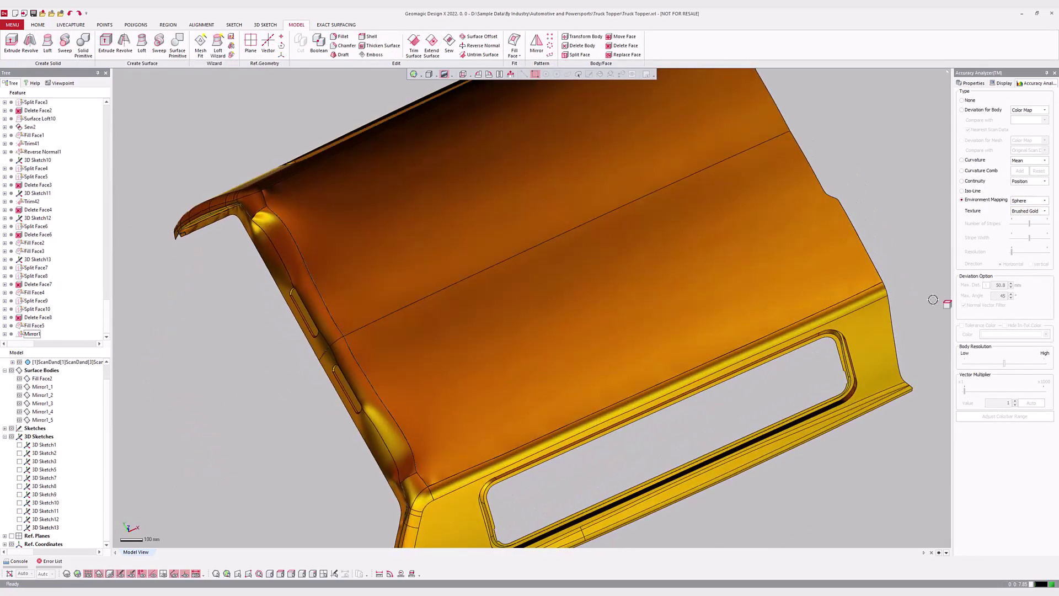
click(1029, 211)
click(1025, 243)
right_drag(715, 272, 731, 204)
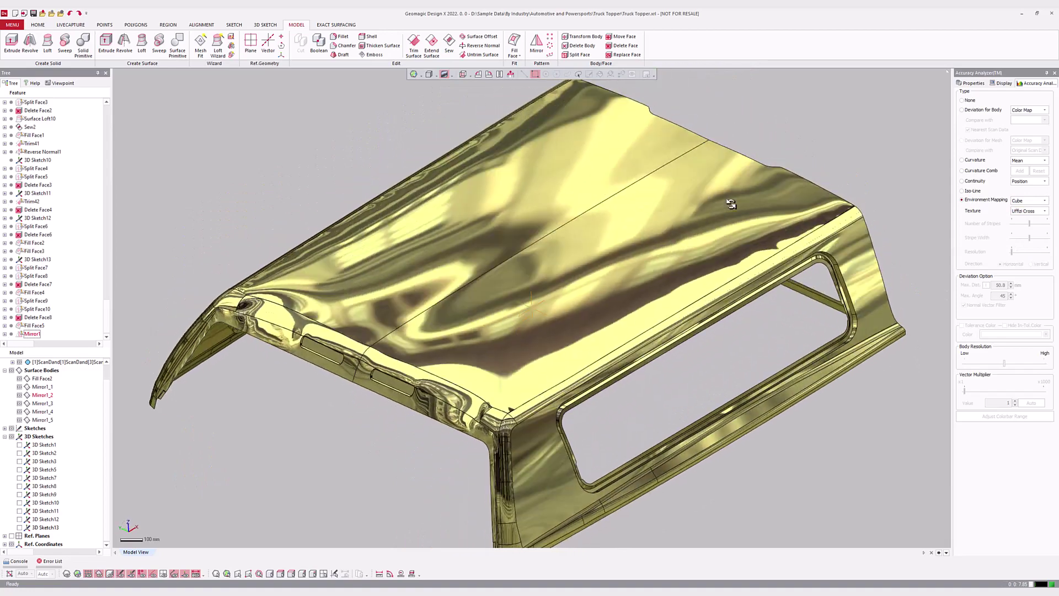
click(1029, 210)
click(1025, 235)
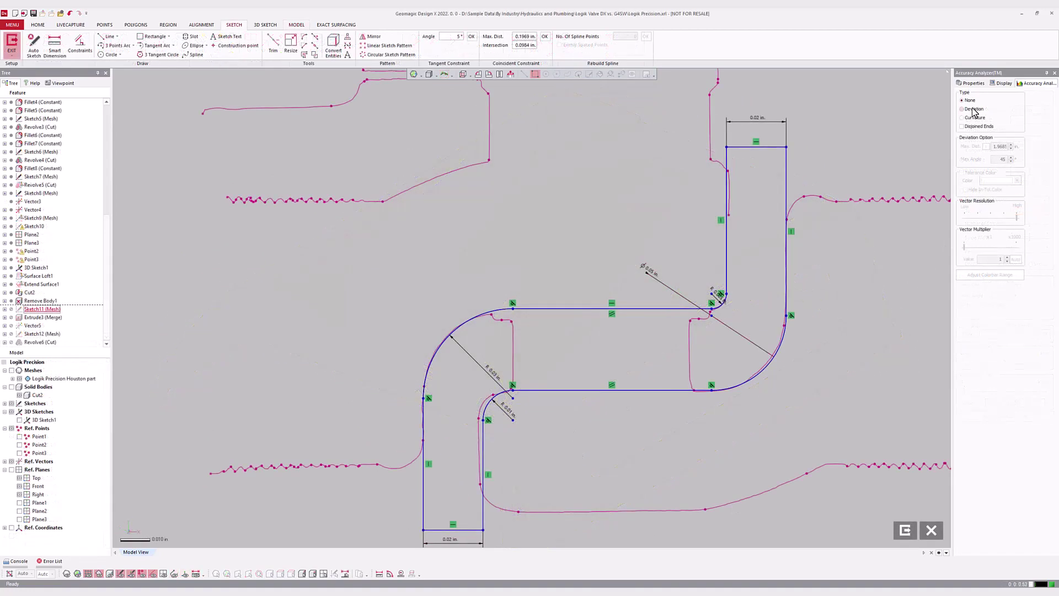
- Show the sketch's deviation with longer vectors, then curvature combs shrunk to short hairs
click(974, 110)
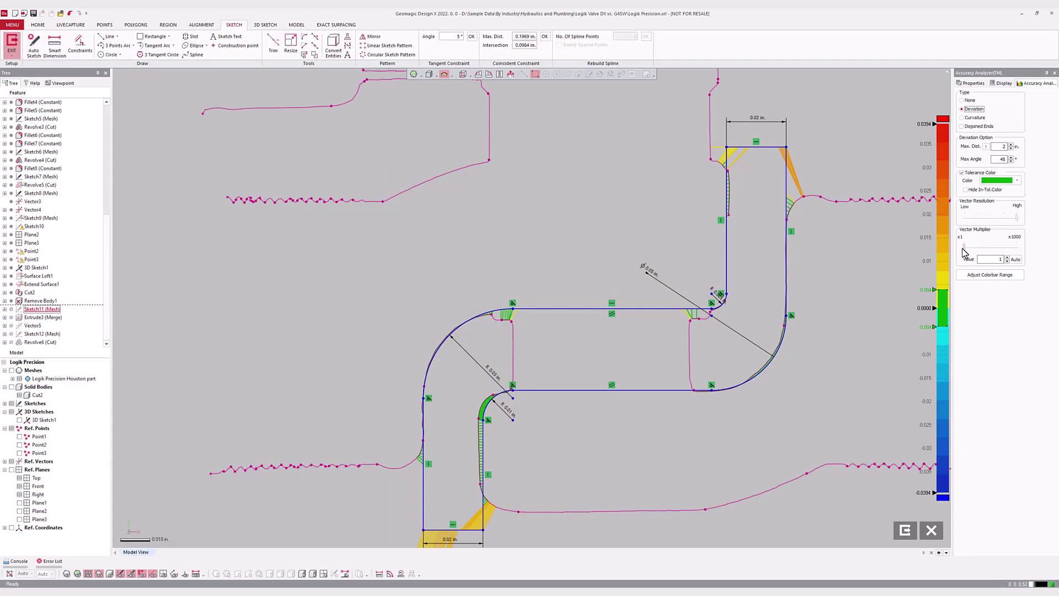
drag(963, 246, 968, 246)
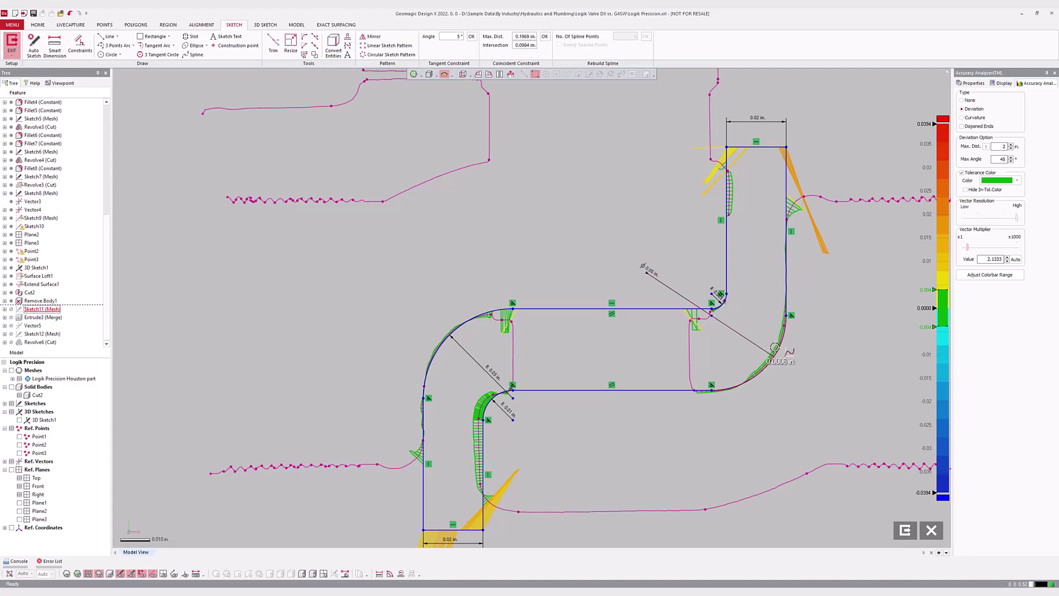
click(974, 118)
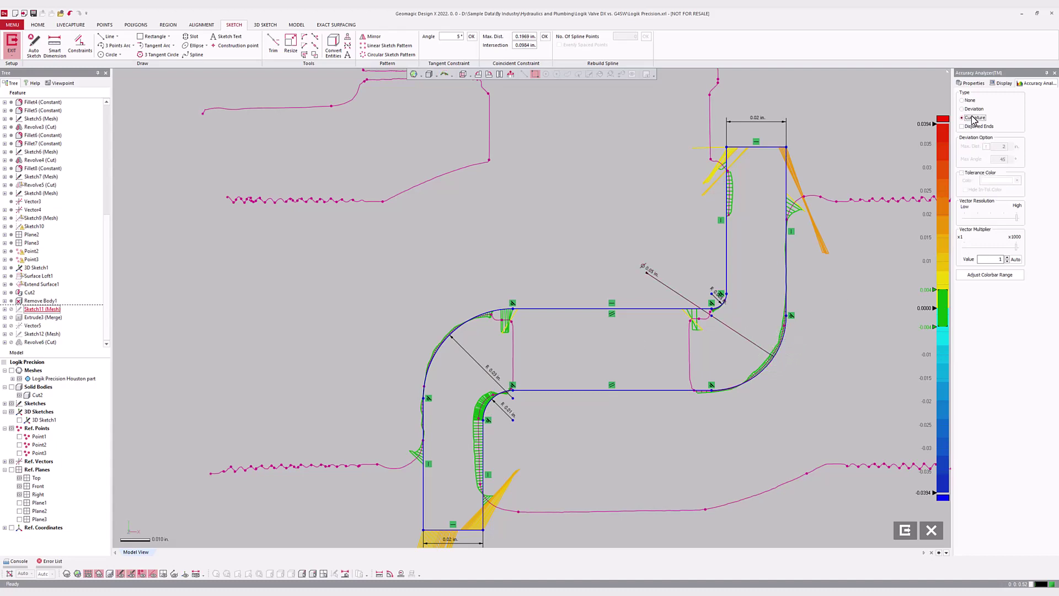
drag(989, 248, 975, 251)
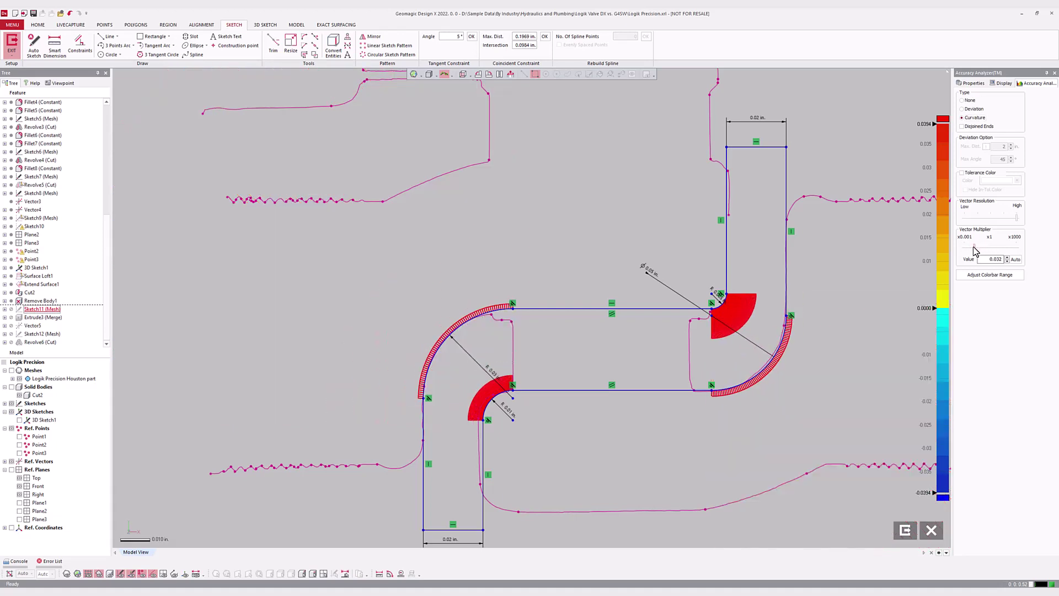
- Turn the accuracy analysis off and delete the bottom horizontal sketch line
click(969, 102)
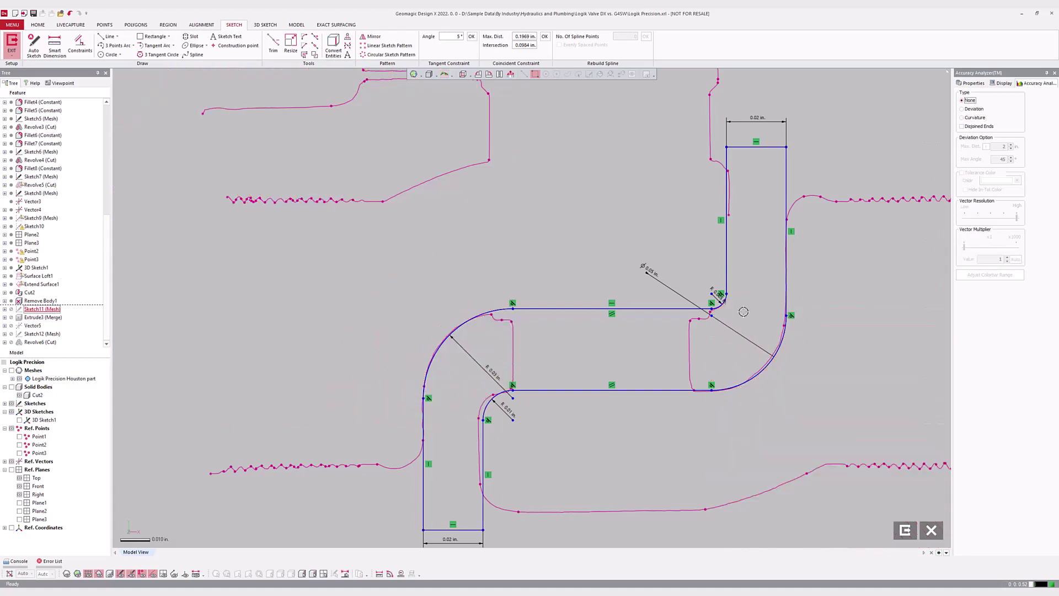
scroll(520, 524, up, 4)
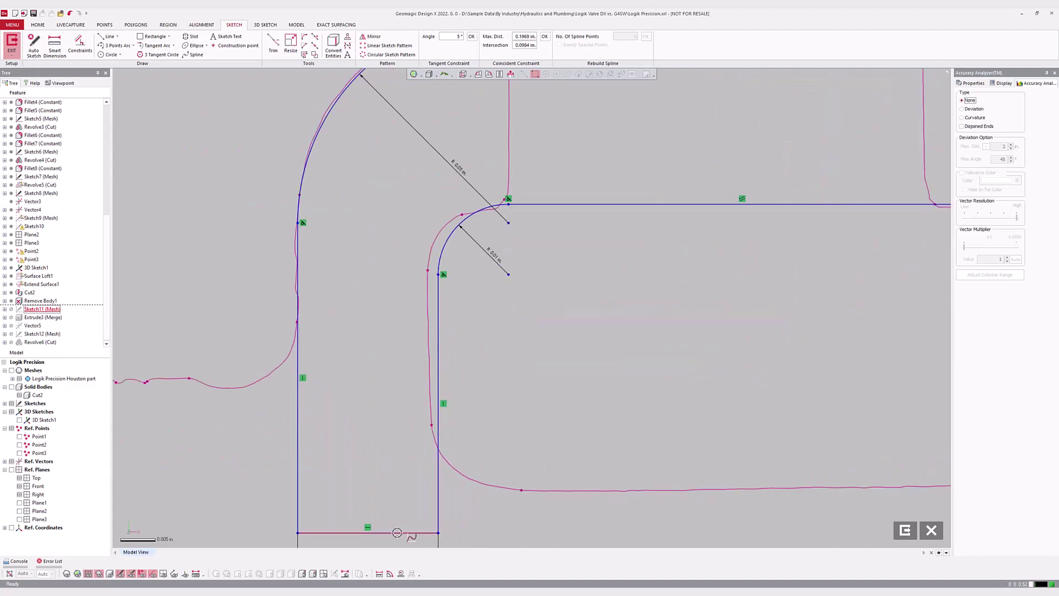
key(Delete)
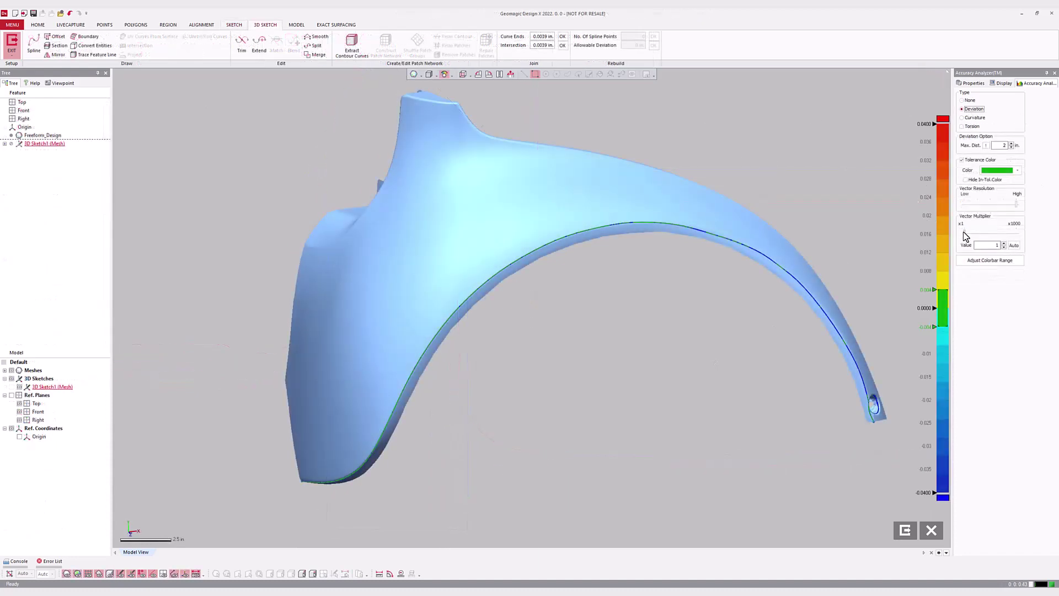
- Zoom in on the fender curve and analyse it for curvature, then torsion
scroll(674, 224, up, 5)
scroll(634, 232, up, 5)
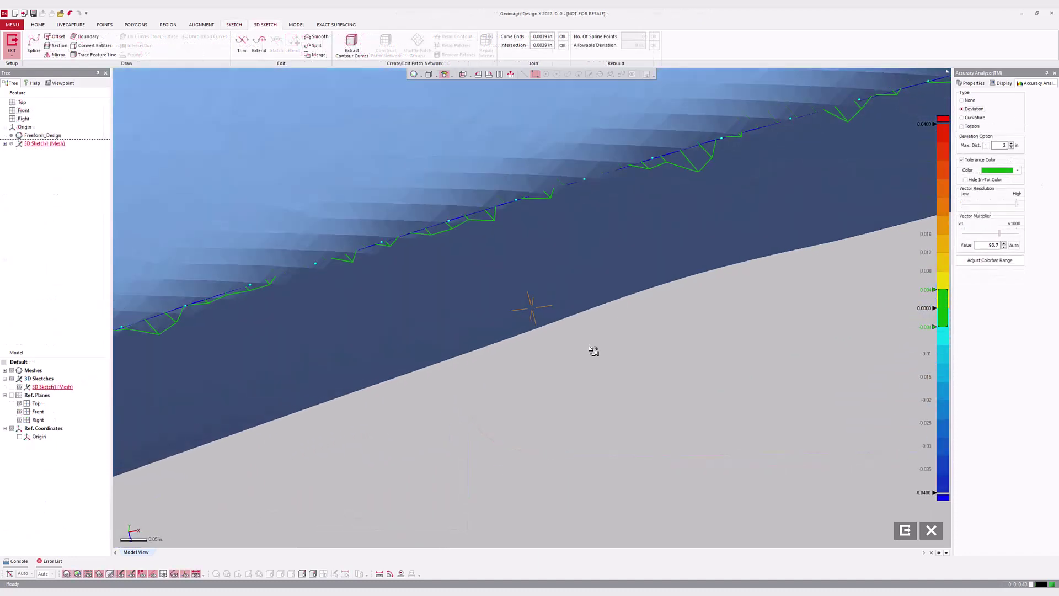
scroll(594, 350, up, 3)
click(980, 119)
scroll(793, 346, down, 5)
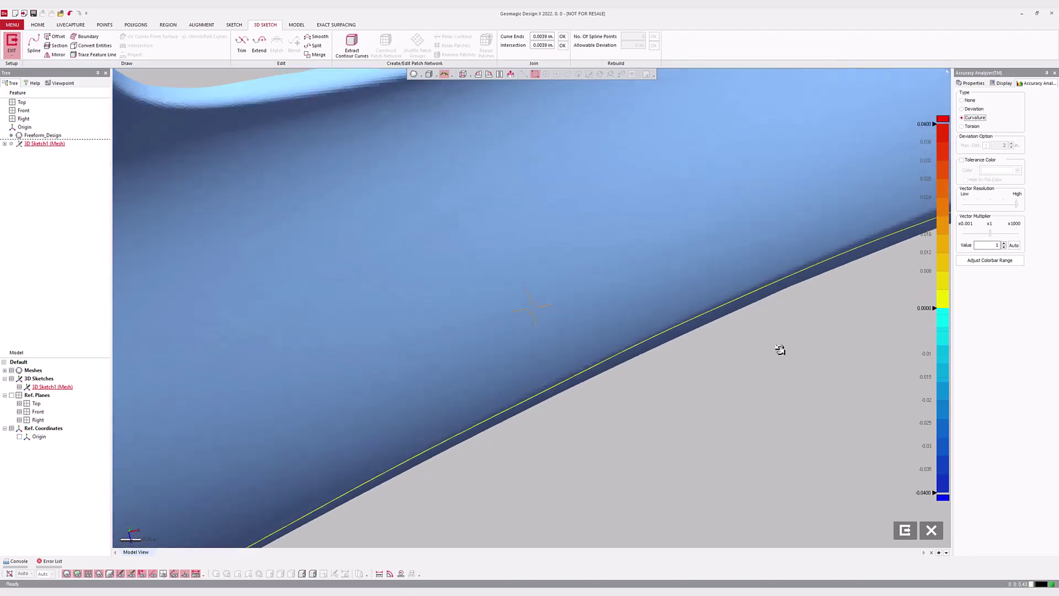
scroll(717, 287, down, 5)
scroll(646, 253, down, 3)
scroll(640, 264, down, 5)
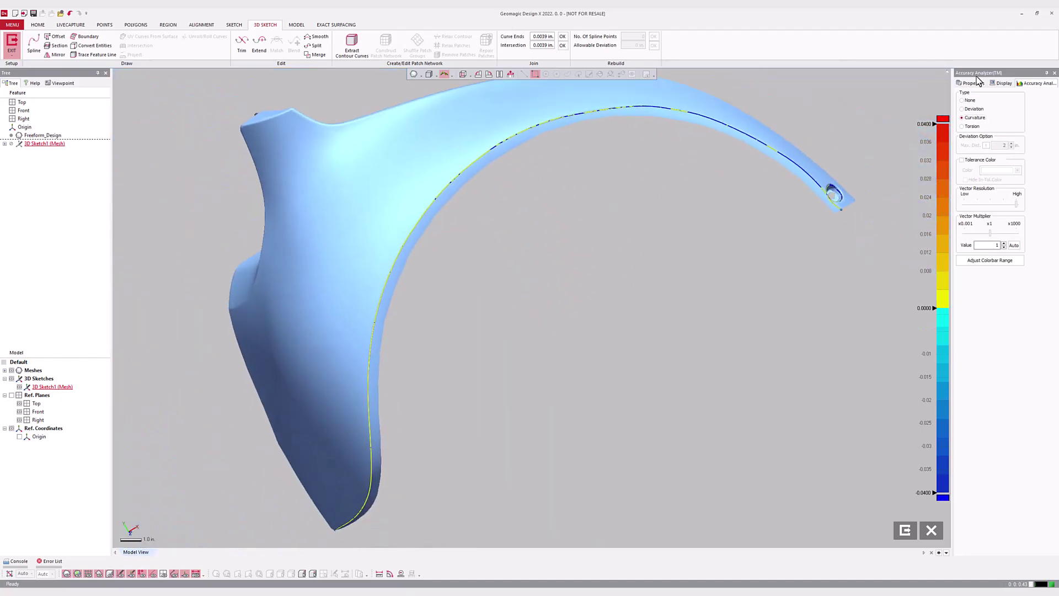
click(973, 126)
- Preview the gear's mesh-fit surface coloured by deviation, then advance to iso-line flow control
click(34, 44)
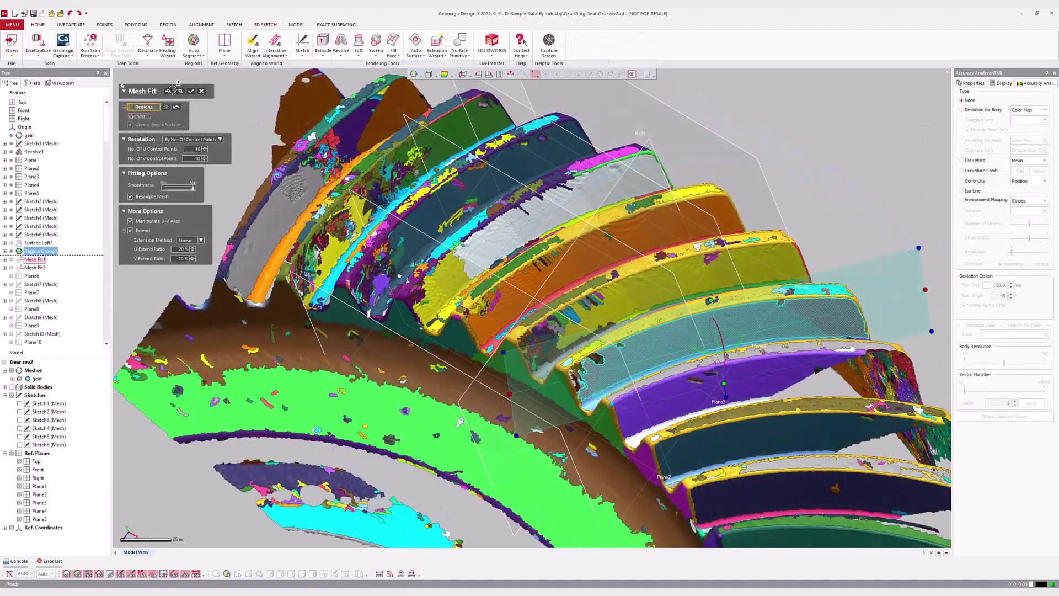
click(180, 90)
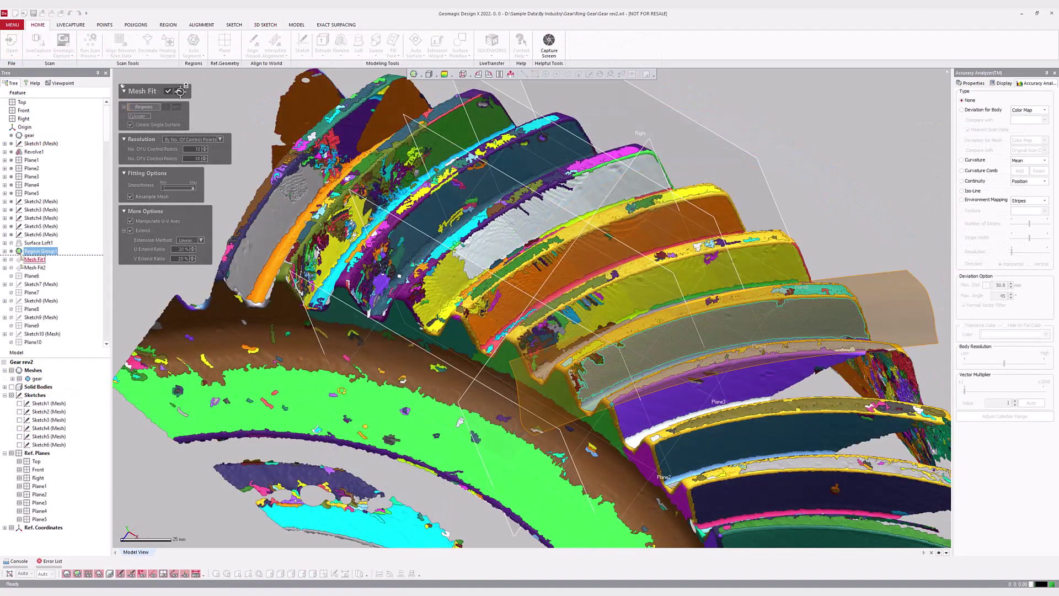
click(969, 110)
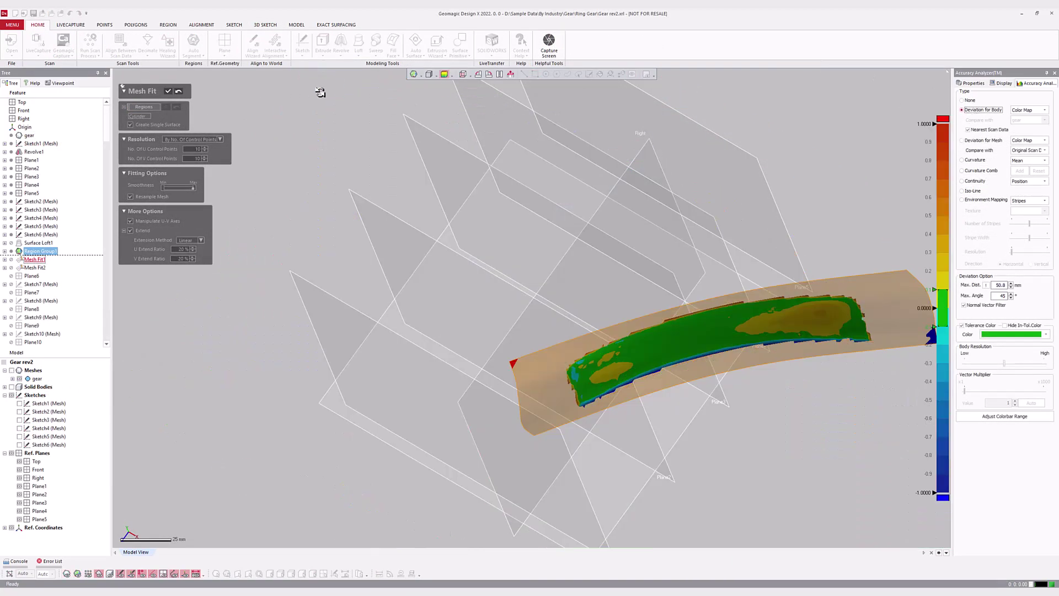
click(175, 91)
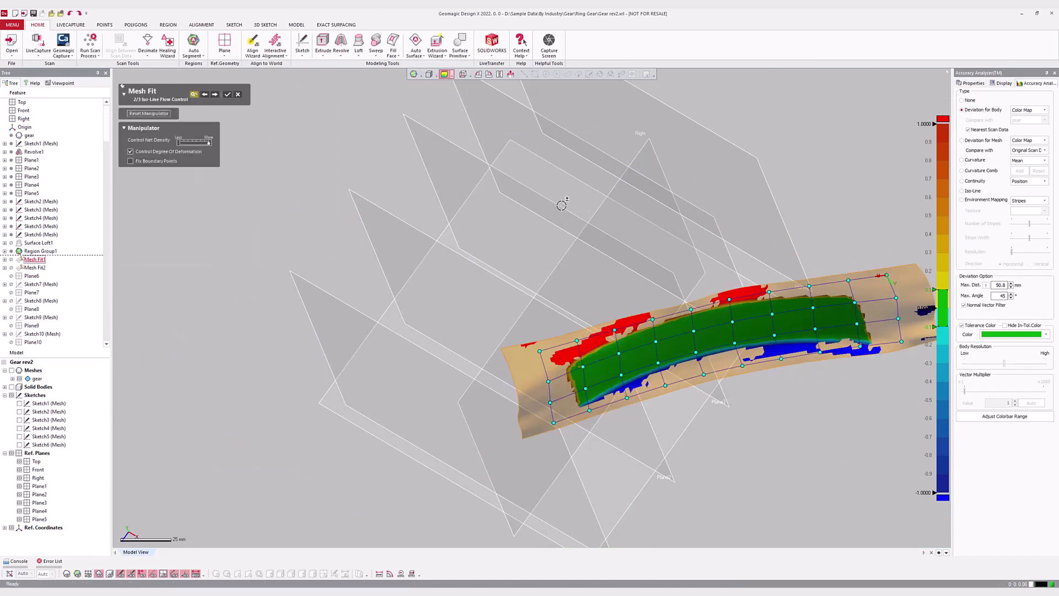
right_drag(562, 203, 584, 160)
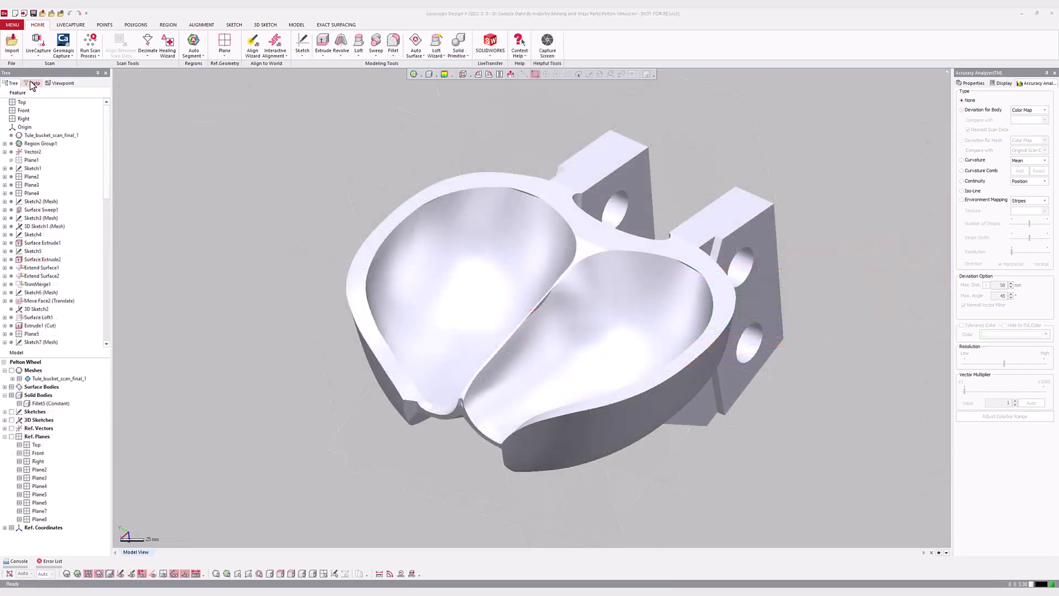
- Find and open the Accuracy Analyzer topic through the Help index
click(31, 84)
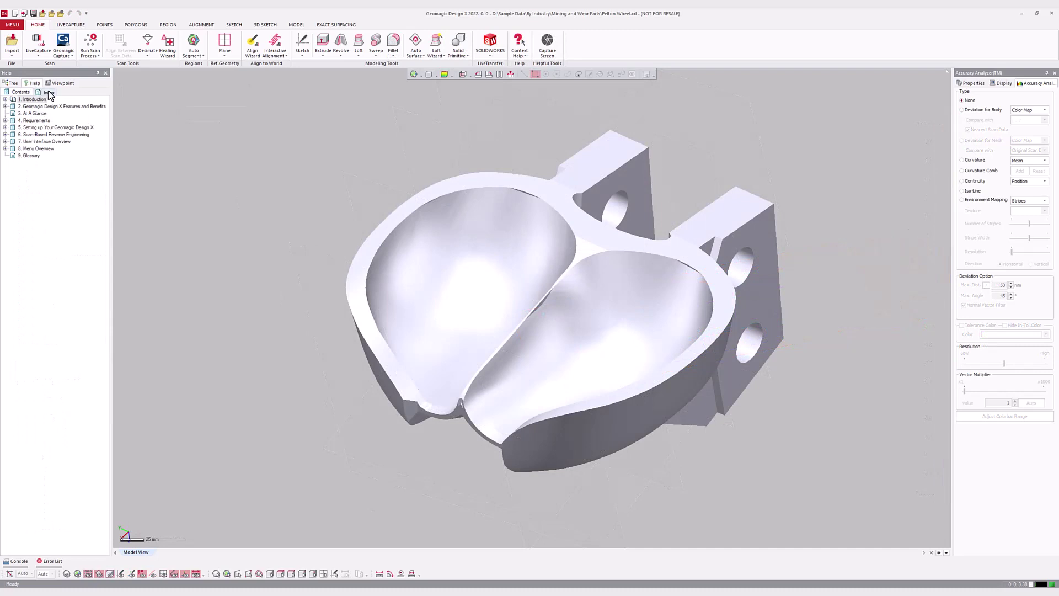
click(49, 93)
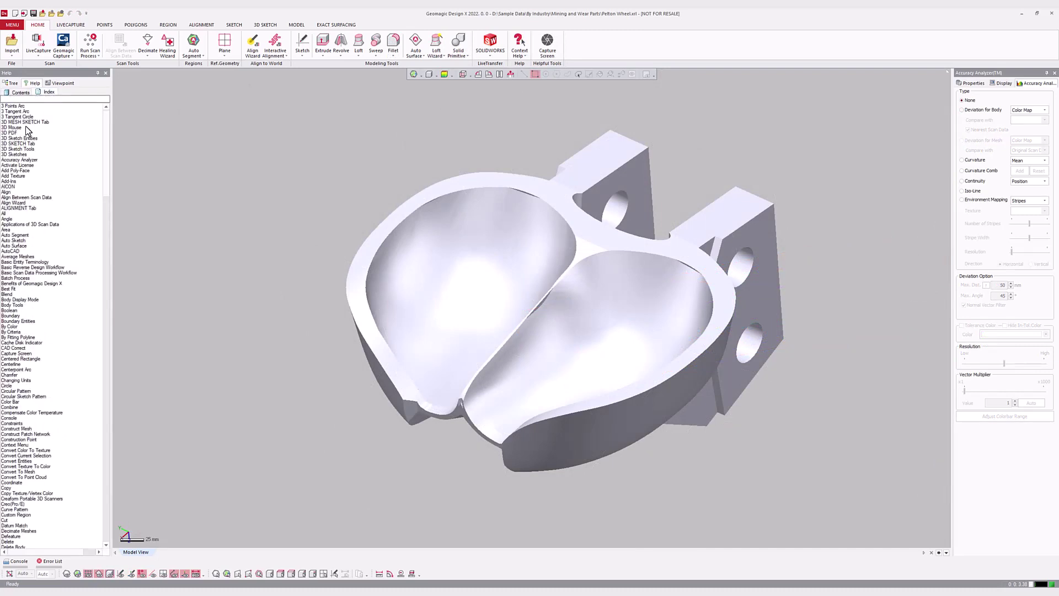
double_click(20, 159)
- Widen the help pane over the model and read down to the colour bar range section
drag(817, 236, 255, 243)
scroll(471, 256, down, 5)
scroll(472, 257, down, 10)
scroll(471, 257, down, 5)
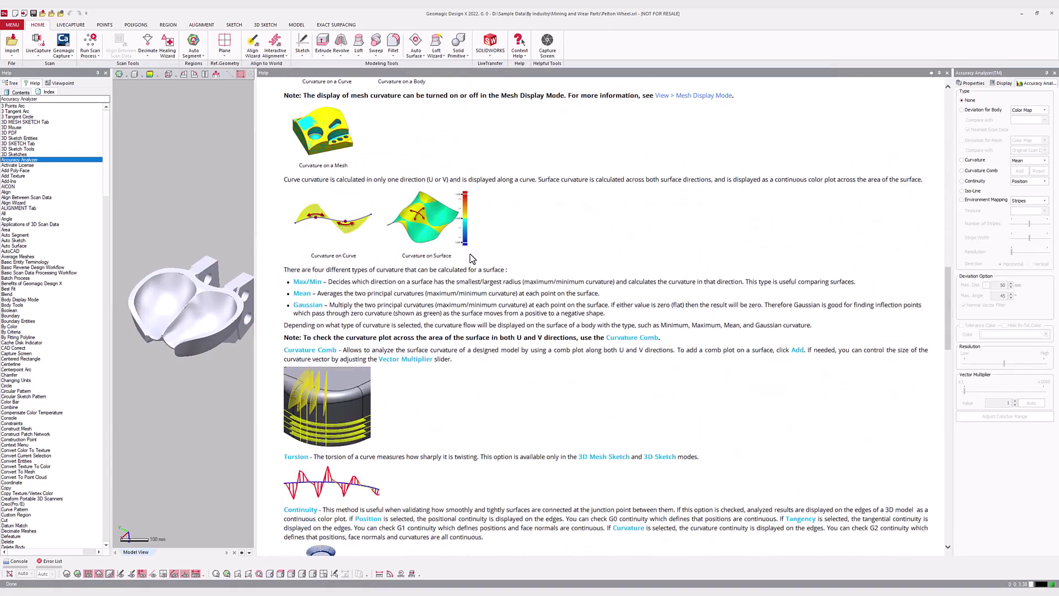
scroll(472, 256, down, 5)
scroll(472, 258, down, 5)
scroll(473, 261, down, 5)
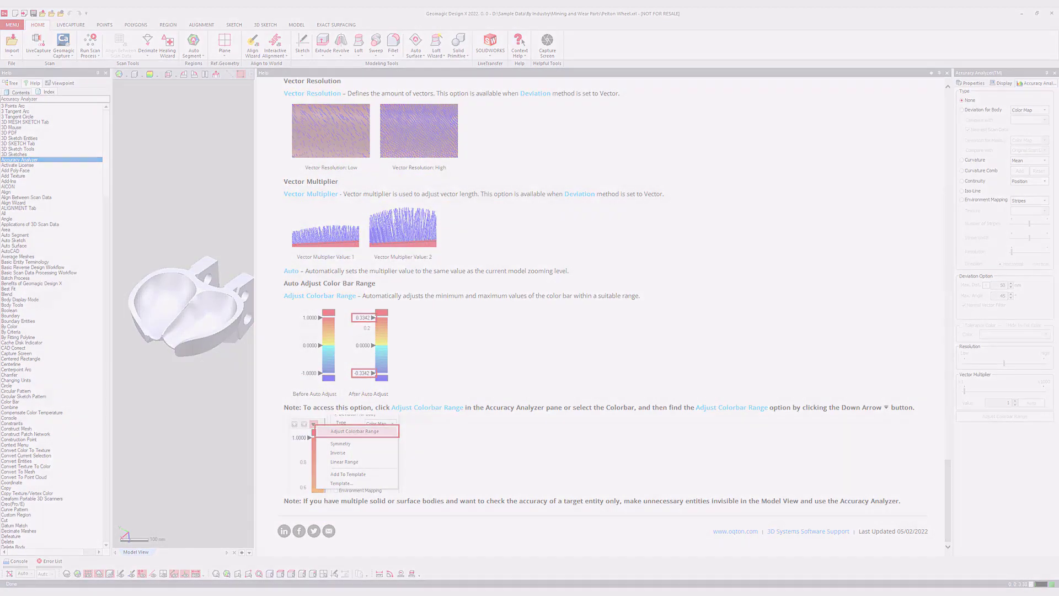